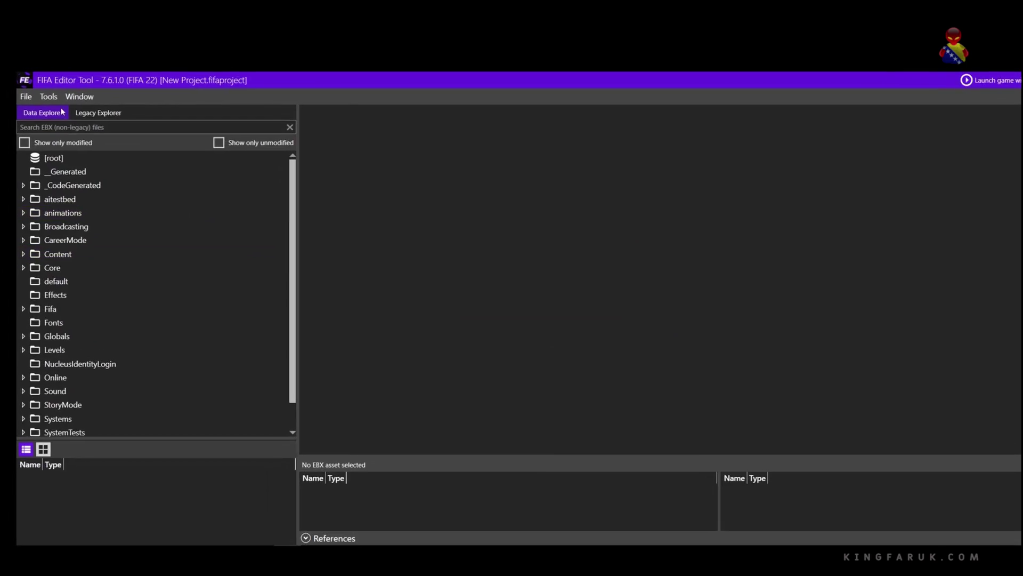
- In Save As, create a new 'FIFA22 Tutorial' folder and open it
click(25, 96)
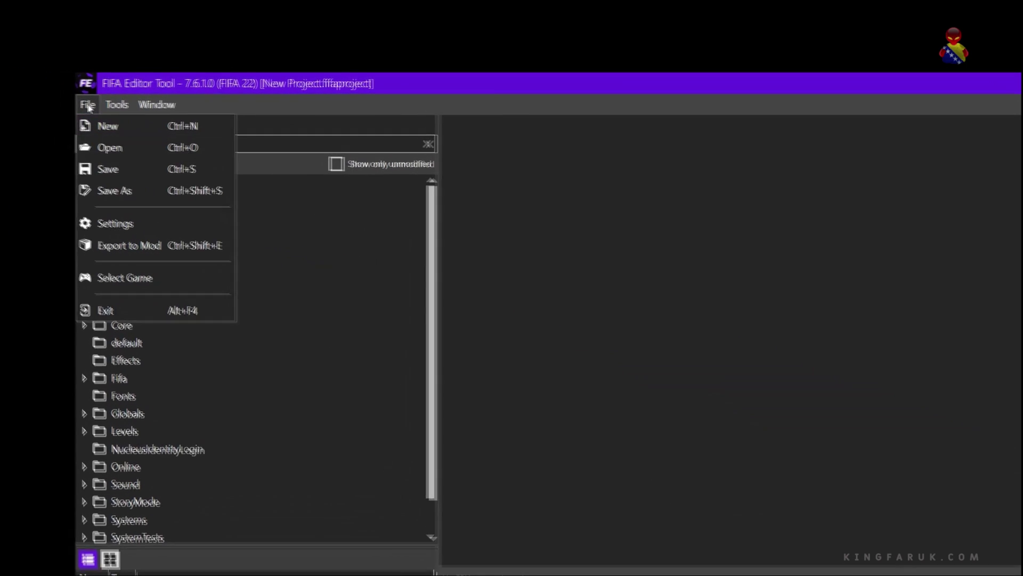
click(114, 199)
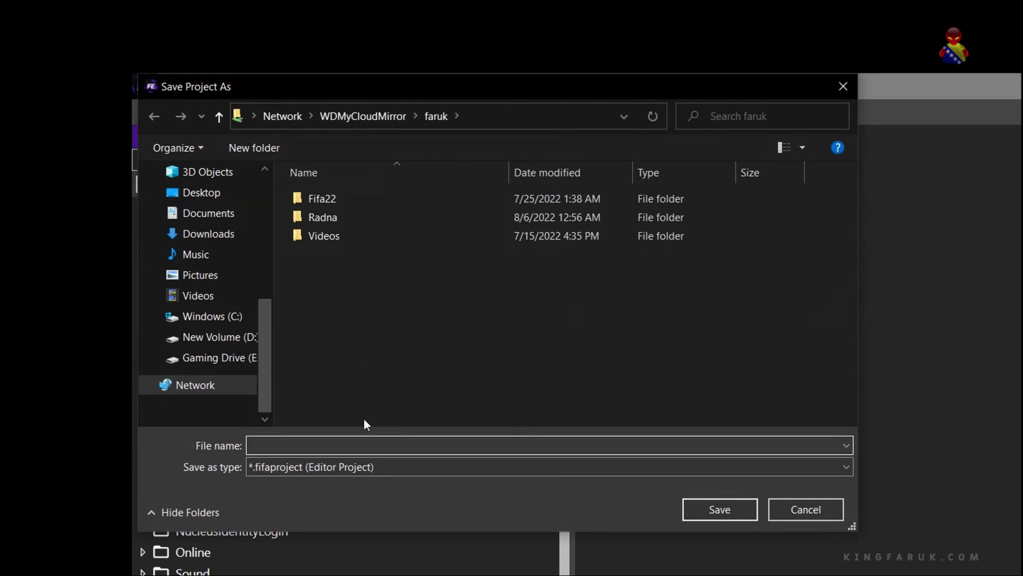
right_click(329, 308)
mouse_move(484, 469)
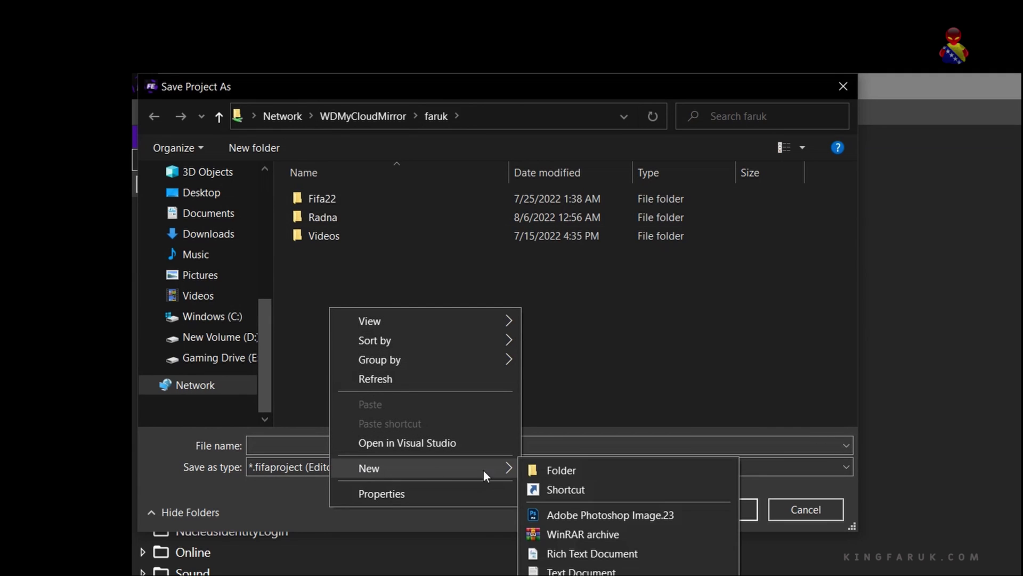
click(553, 468)
text(F)
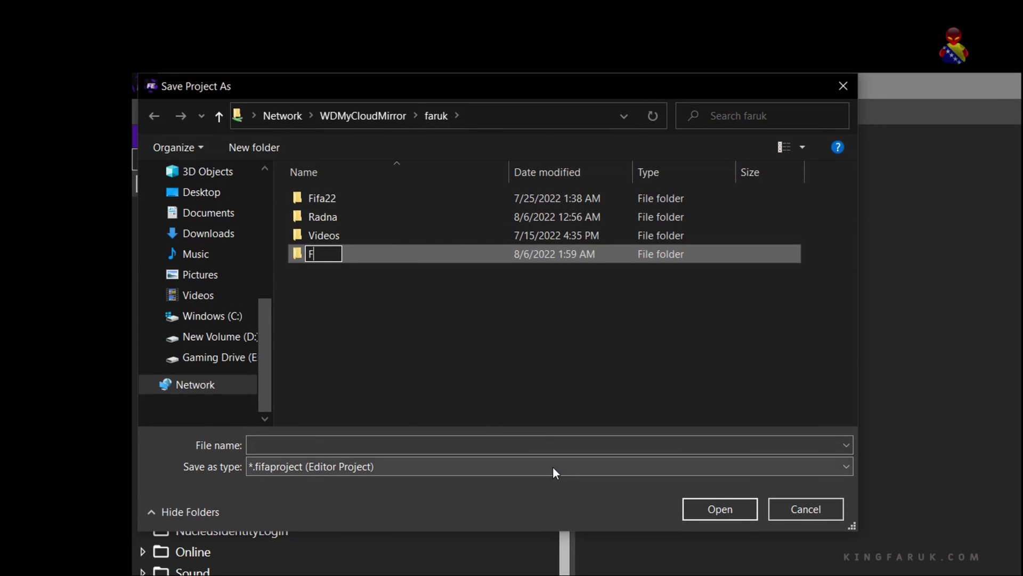
text(IFA22 T)
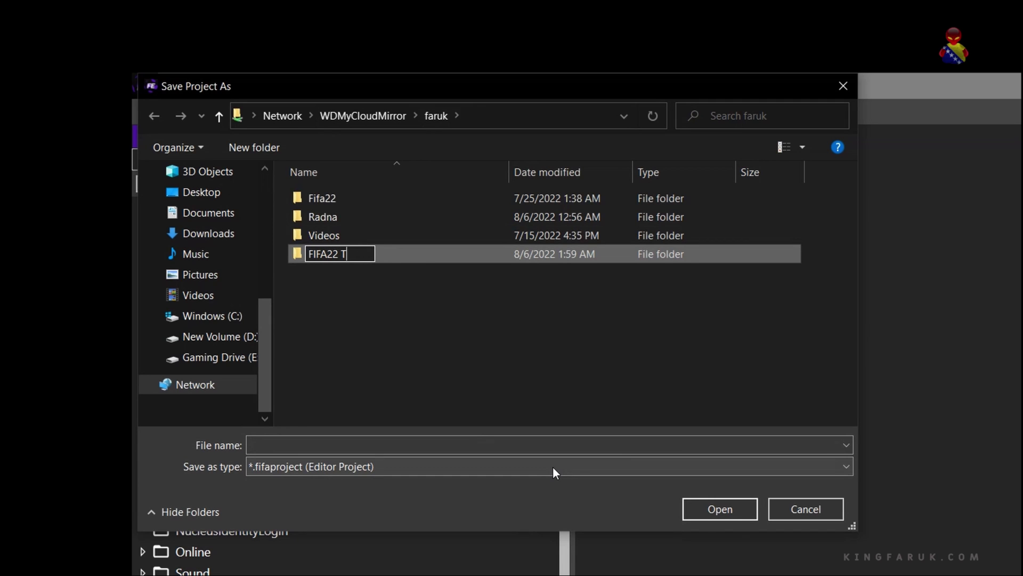
text(utorial)
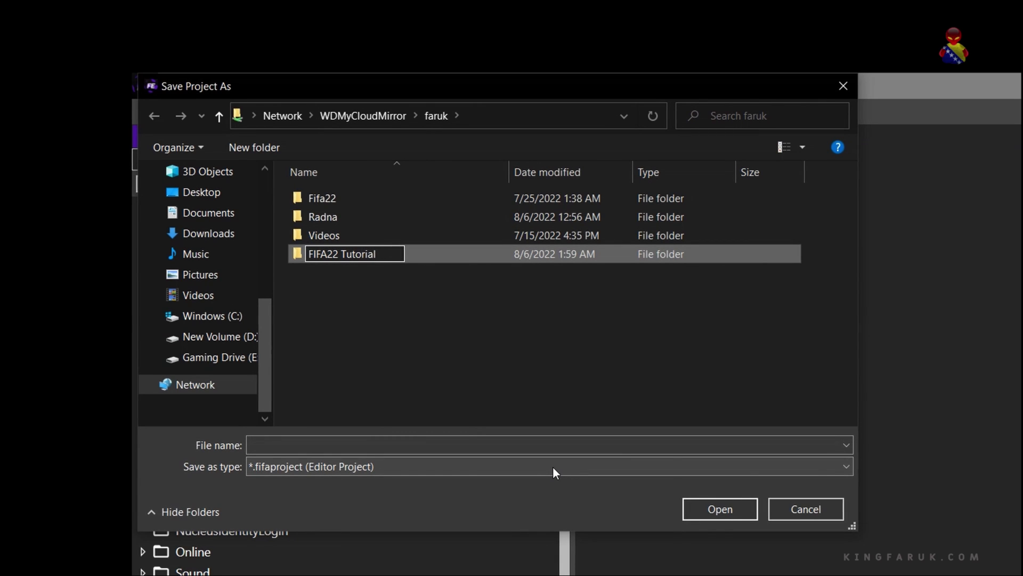
key(Return)
double_click(325, 255)
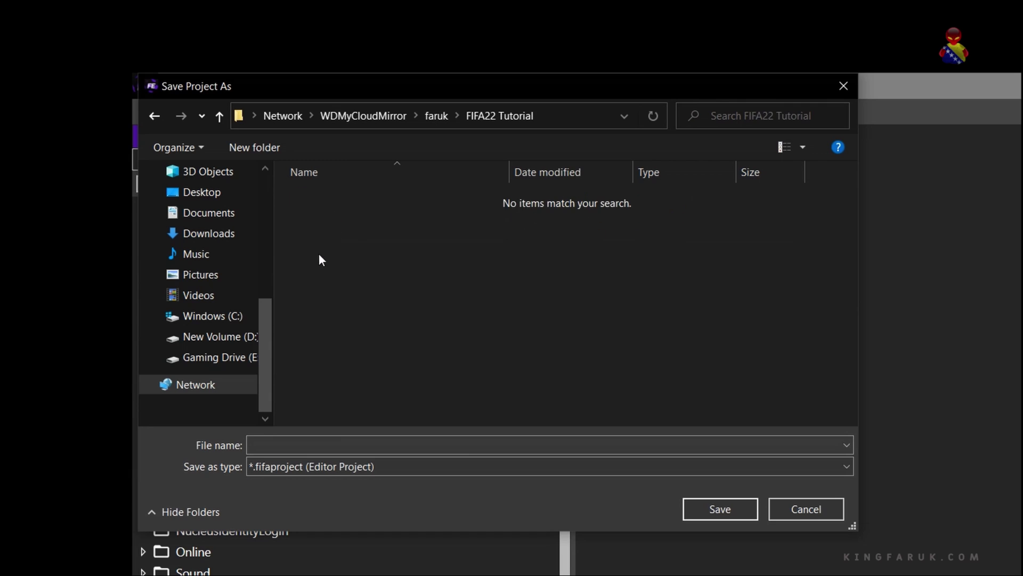
- Create a 'config' subfolder inside FIFA22 Tutorial and open it
right_click(340, 263)
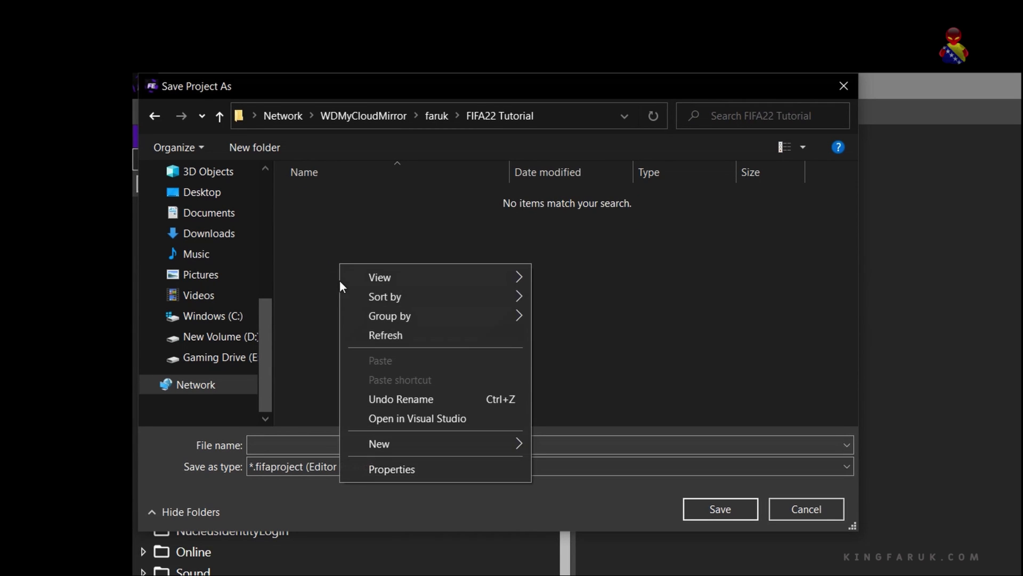
mouse_move(377, 443)
click(568, 445)
text(config)
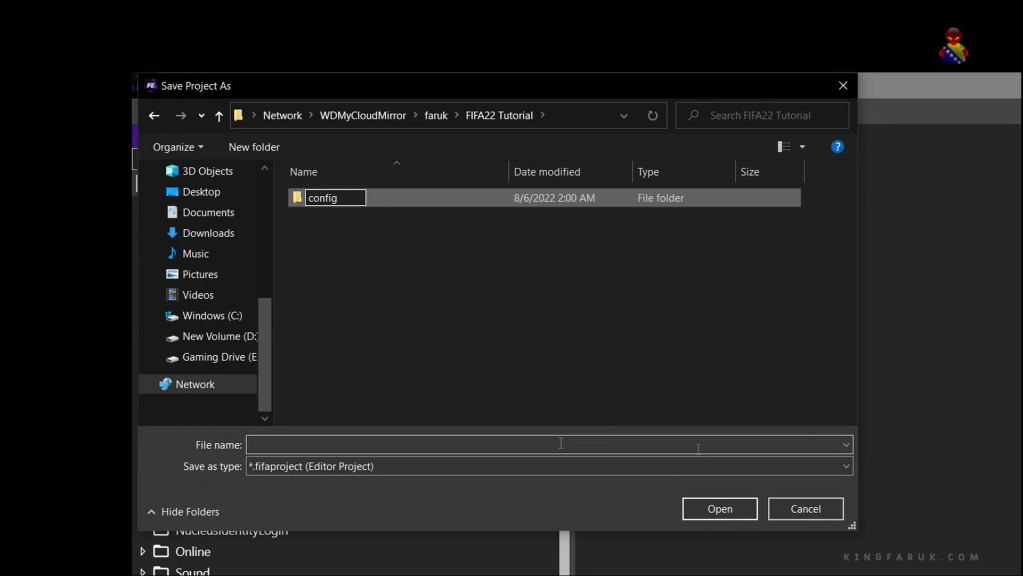
click(364, 302)
click(338, 201)
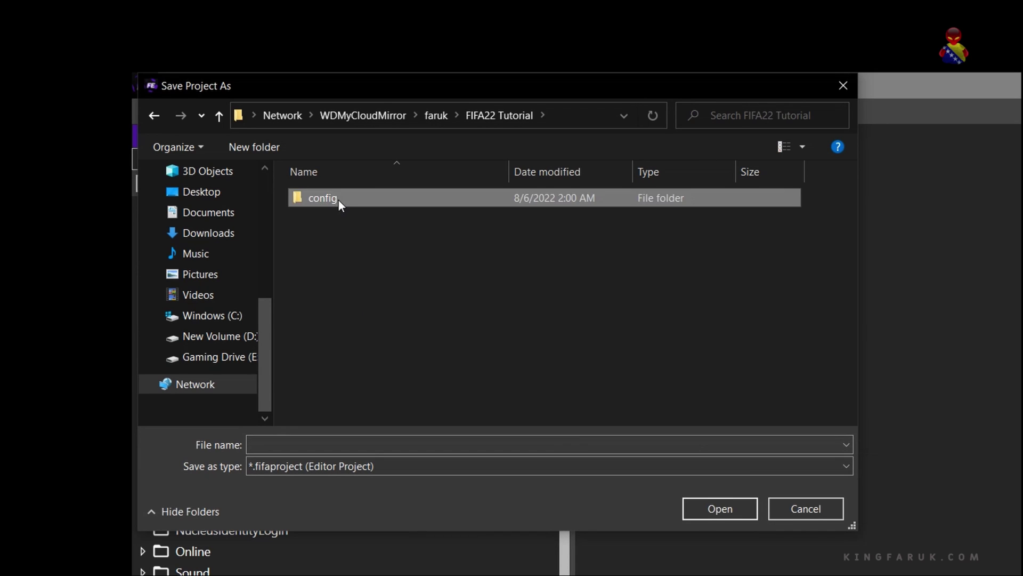
double_click(338, 200)
- Save the project as 'PLBiH' in the config folder
click(311, 439)
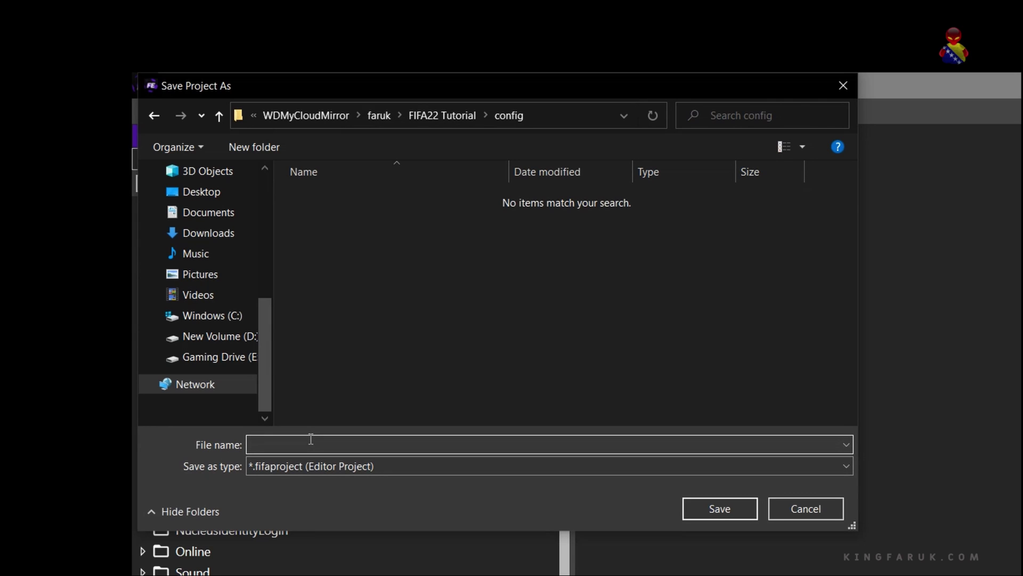
text(PLBiH)
click(711, 507)
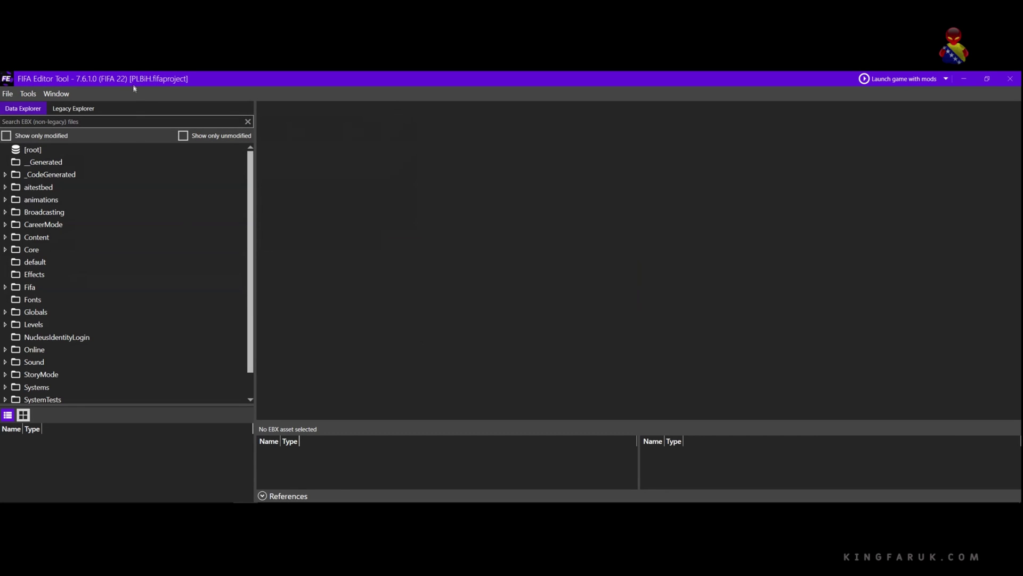
- Filter the Legacy Explorer file tree by searching for 'eng_us'
click(57, 110)
click(45, 111)
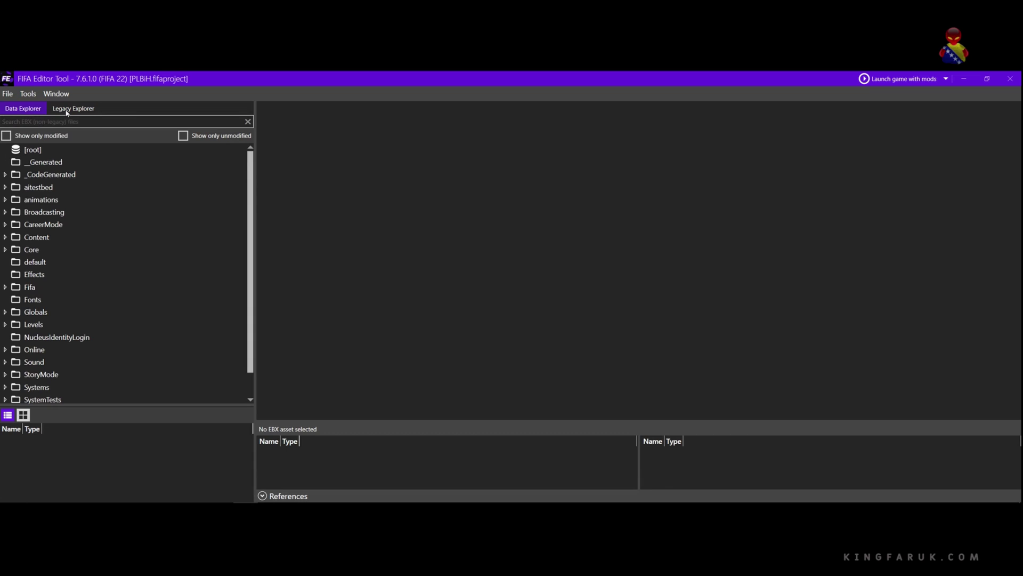
click(66, 112)
click(43, 123)
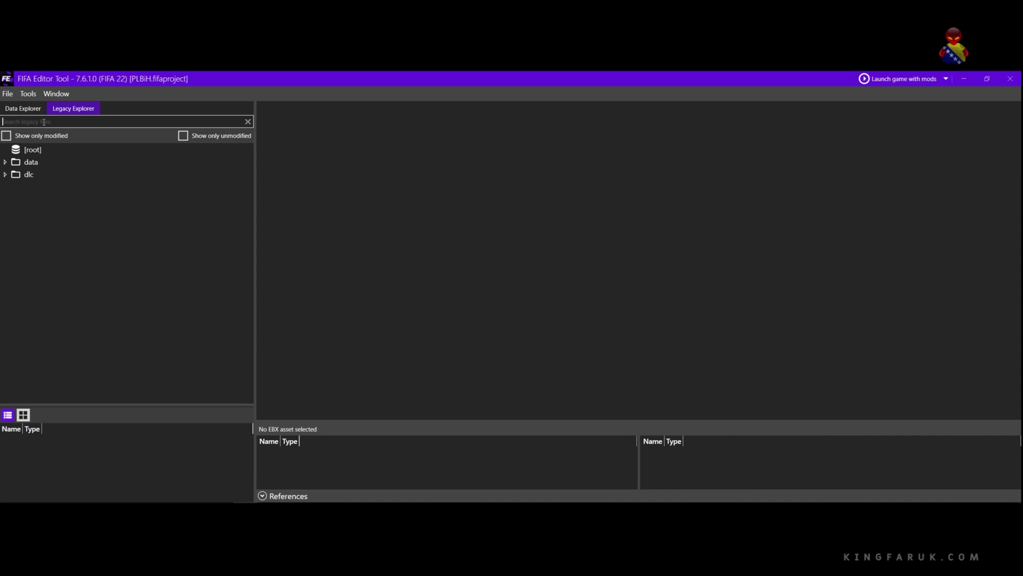
text(e)
text(nt)
key(BackSpace)
text(g_us)
- Export the eng_us database file from data > loc into the config folder
click(13, 166)
click(9, 164)
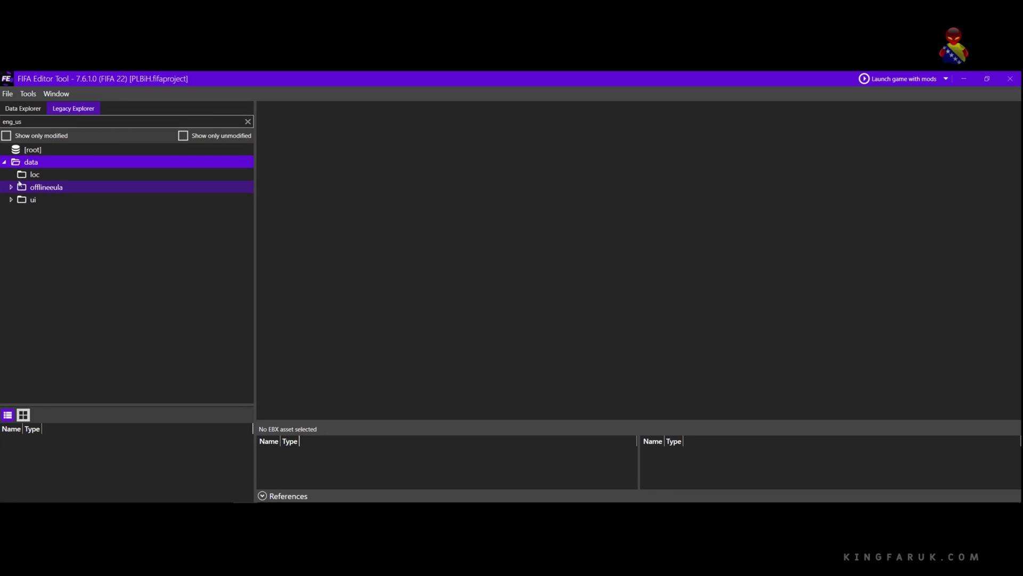
click(34, 175)
click(23, 442)
right_click(24, 442)
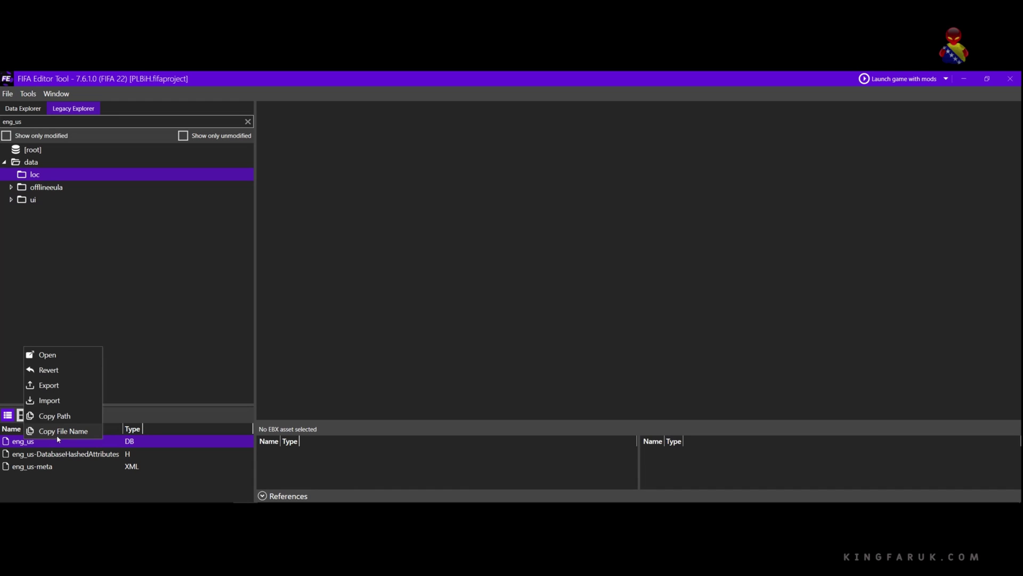
click(59, 386)
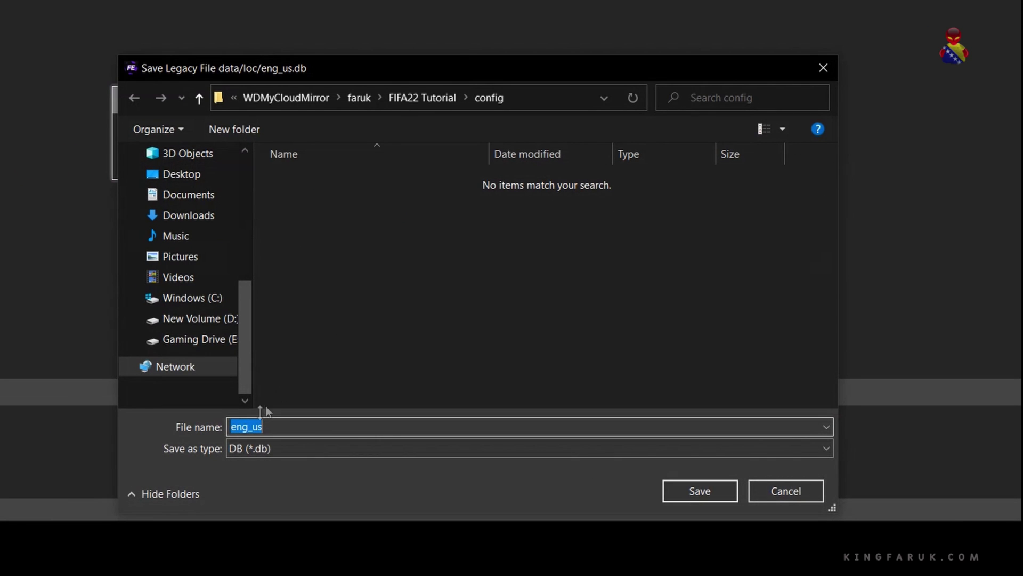
click(707, 499)
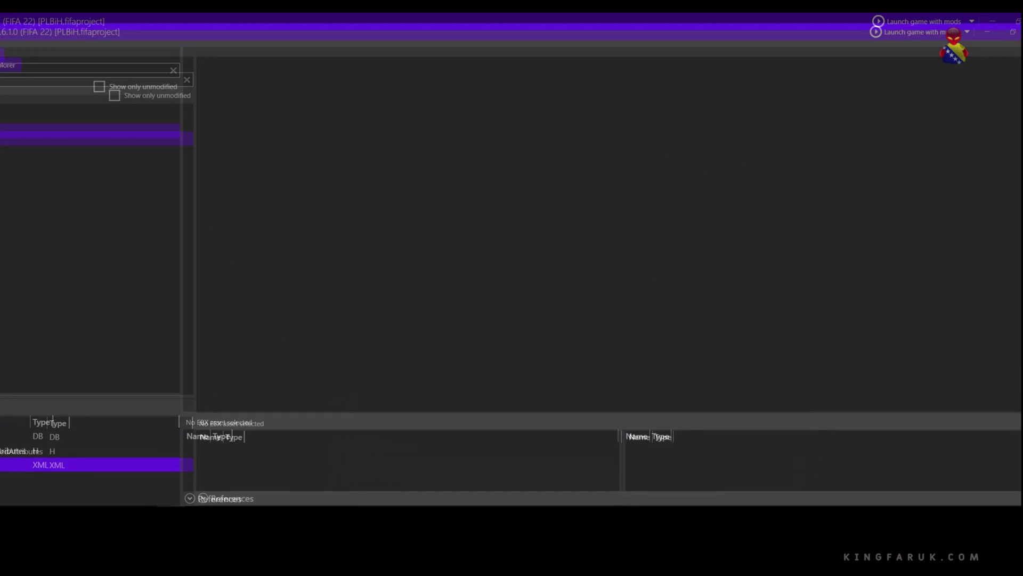
- Export eng_us-meta as XML into config and restore the editor window smaller
right_click(32, 465)
click(58, 409)
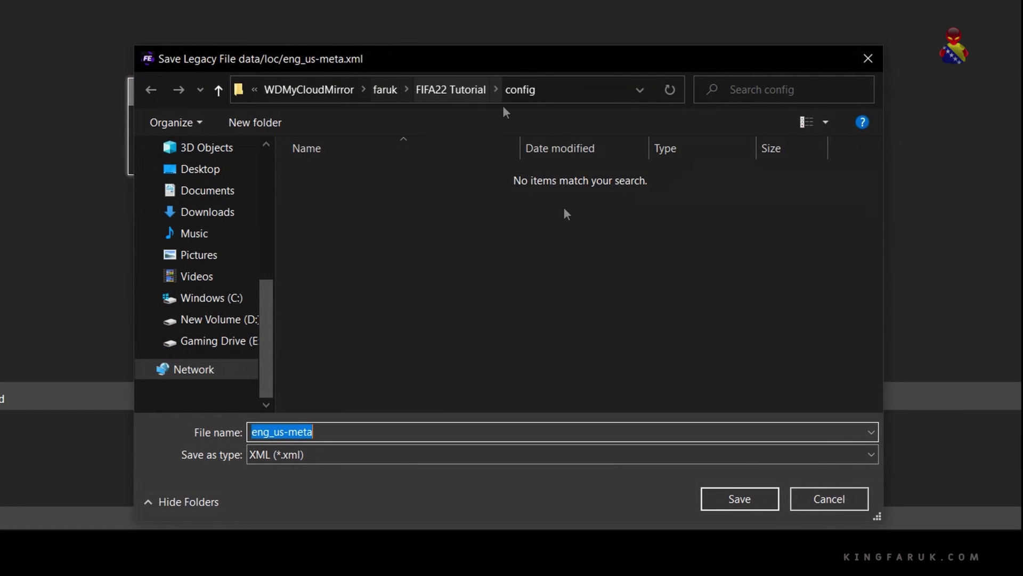
click(757, 490)
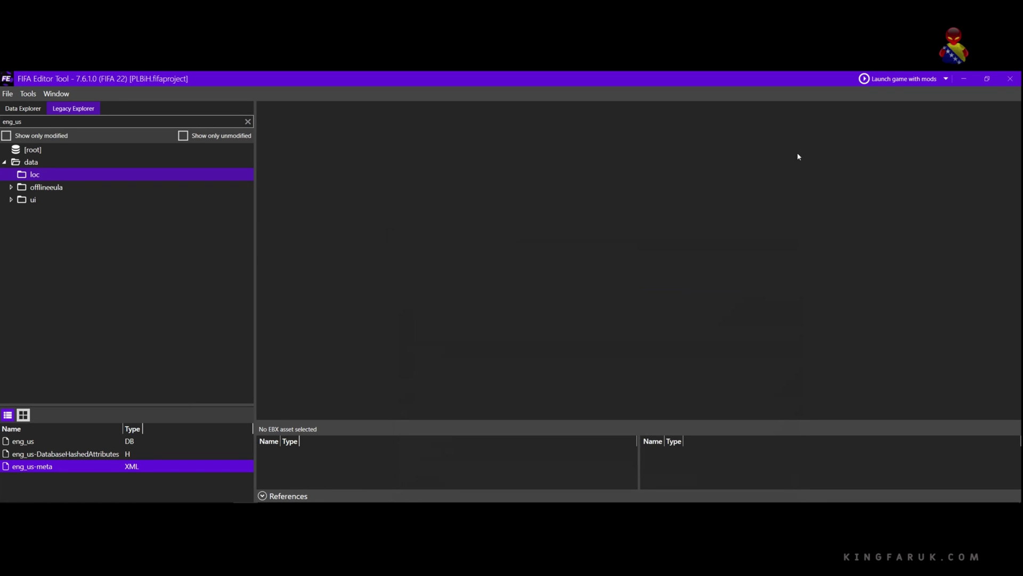
click(987, 78)
- Move the FIFA Editor aside and launch DB Master from its desktop shortcut
drag(262, 161, 495, 117)
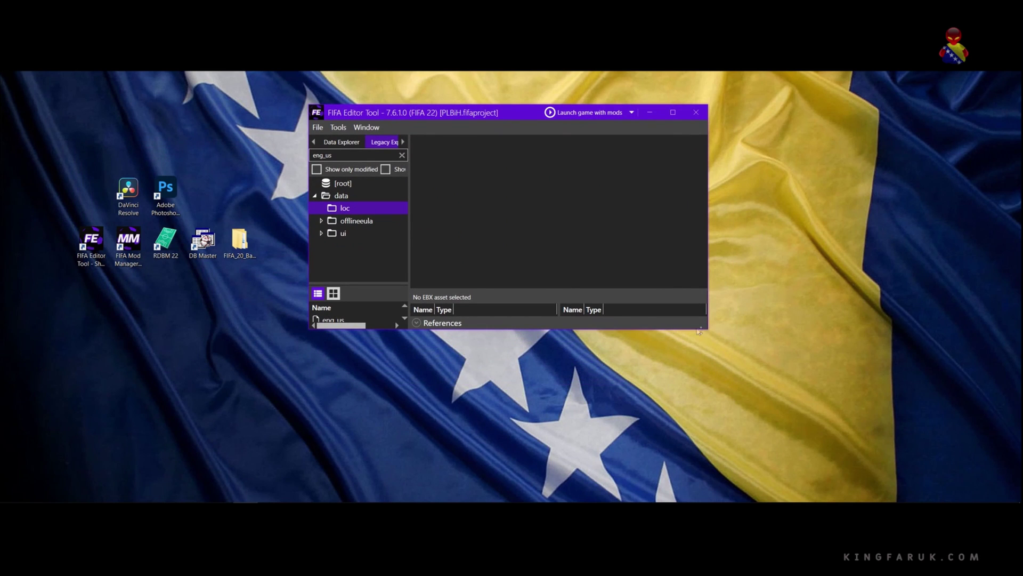
drag(710, 330, 806, 436)
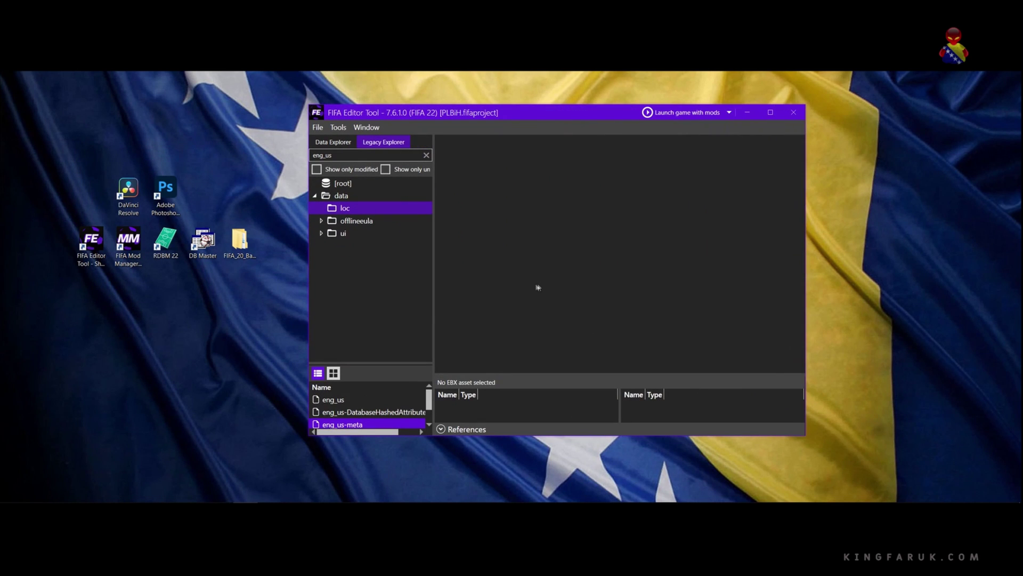
click(747, 113)
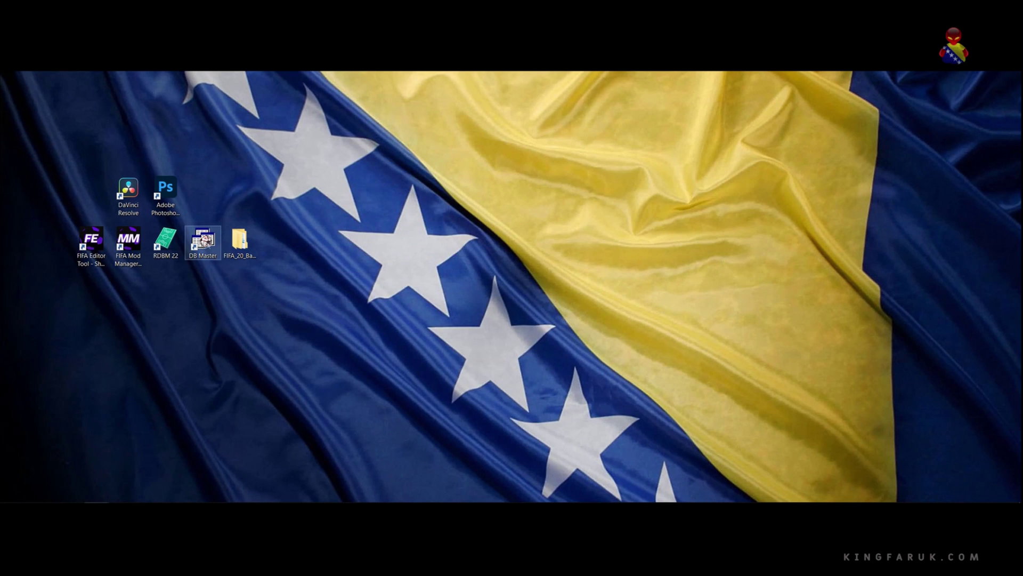
click(207, 244)
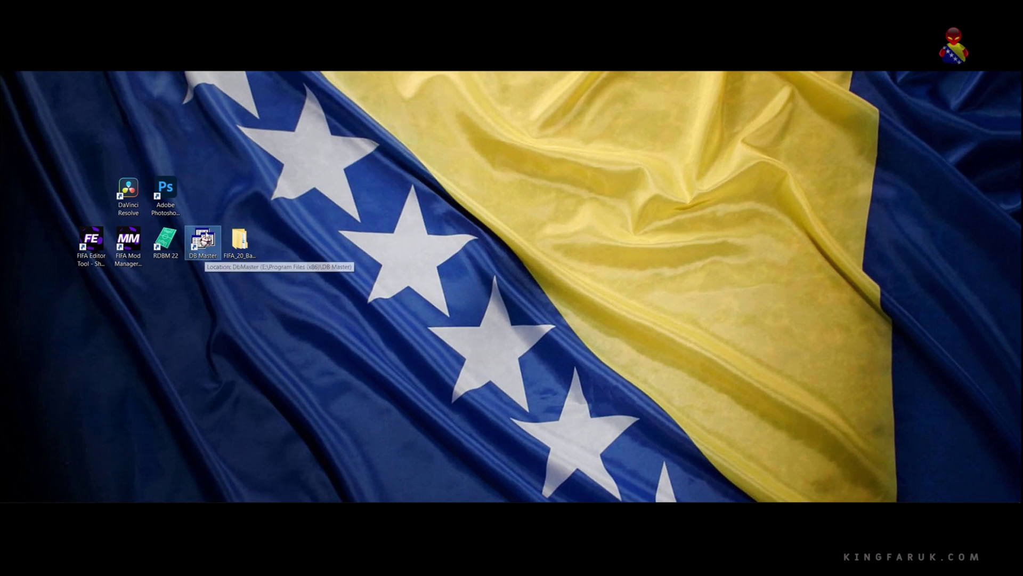
double_click(209, 239)
drag(271, 104, 516, 131)
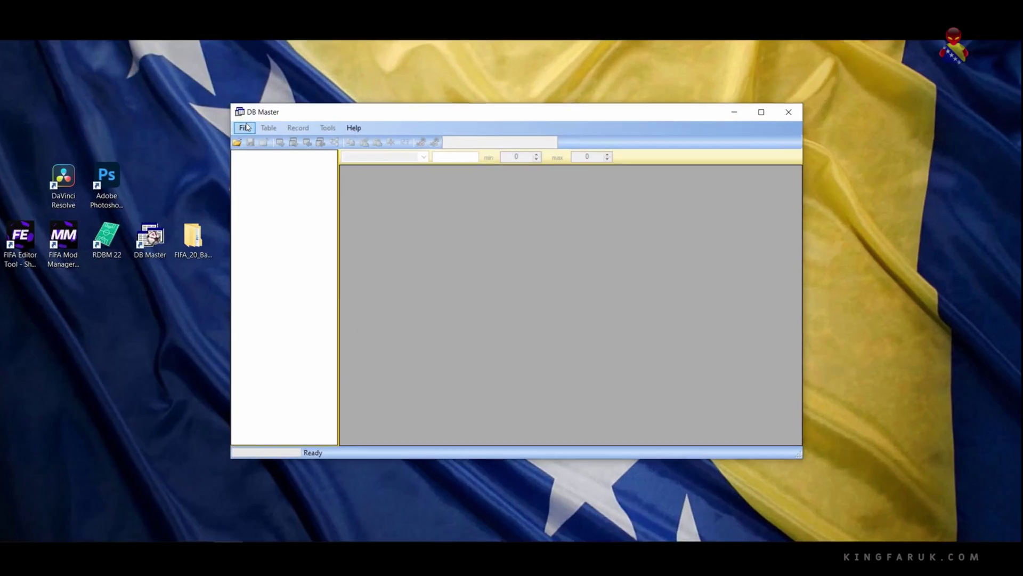
- Open eng_us.DB in DB Master using the eng_us-meta XML descriptor
click(247, 127)
click(256, 142)
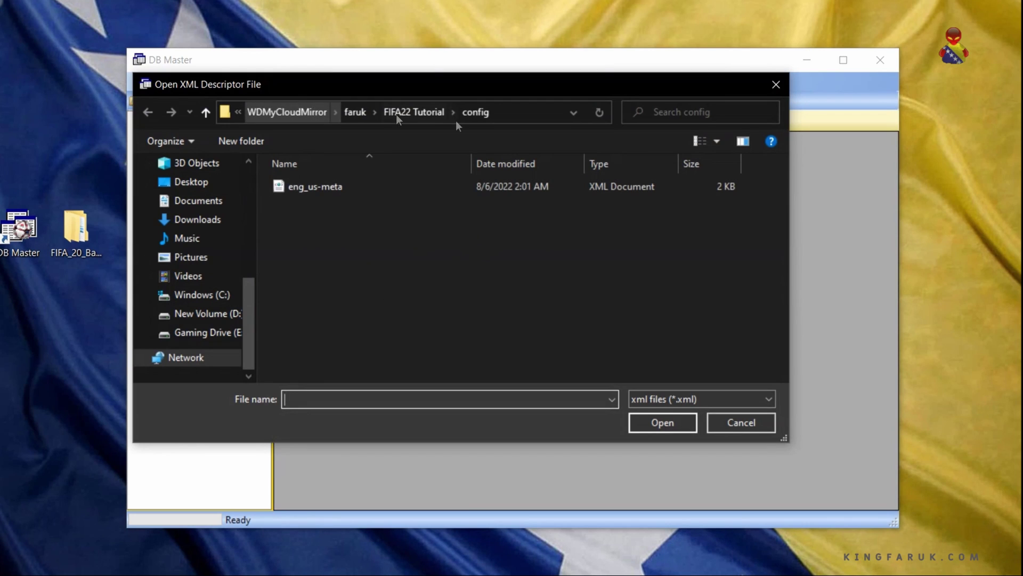
click(309, 184)
click(670, 423)
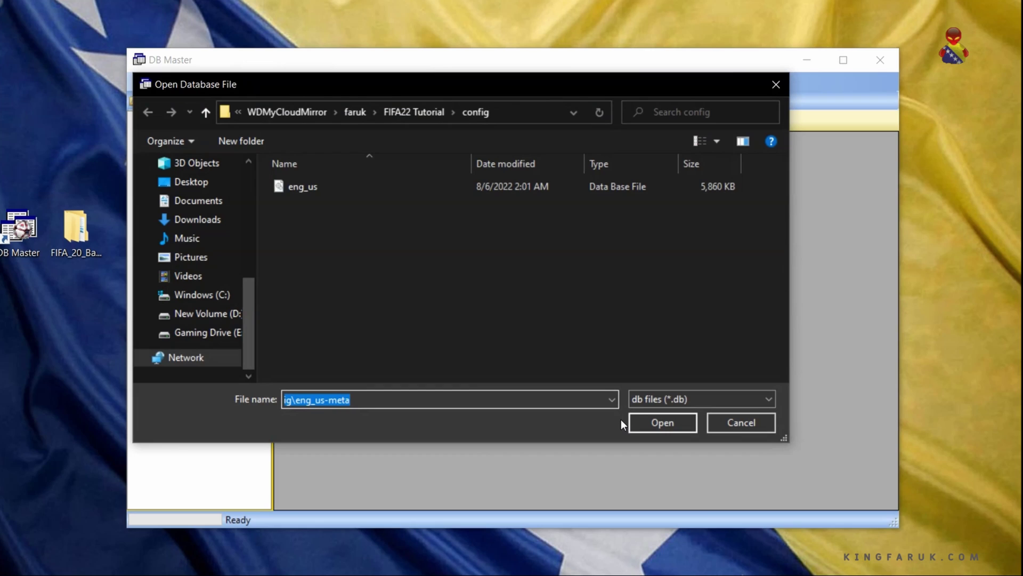
click(298, 187)
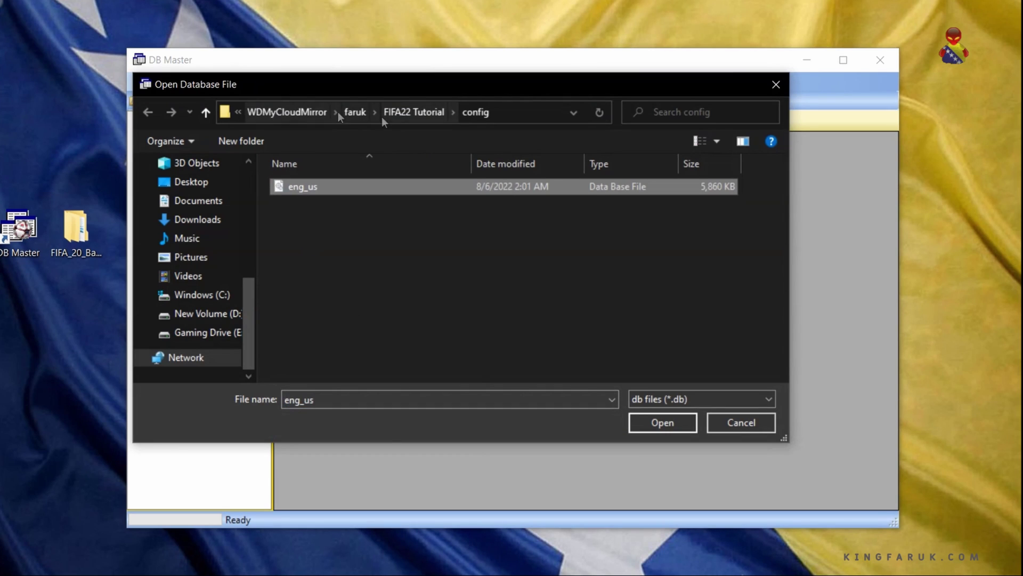
click(644, 425)
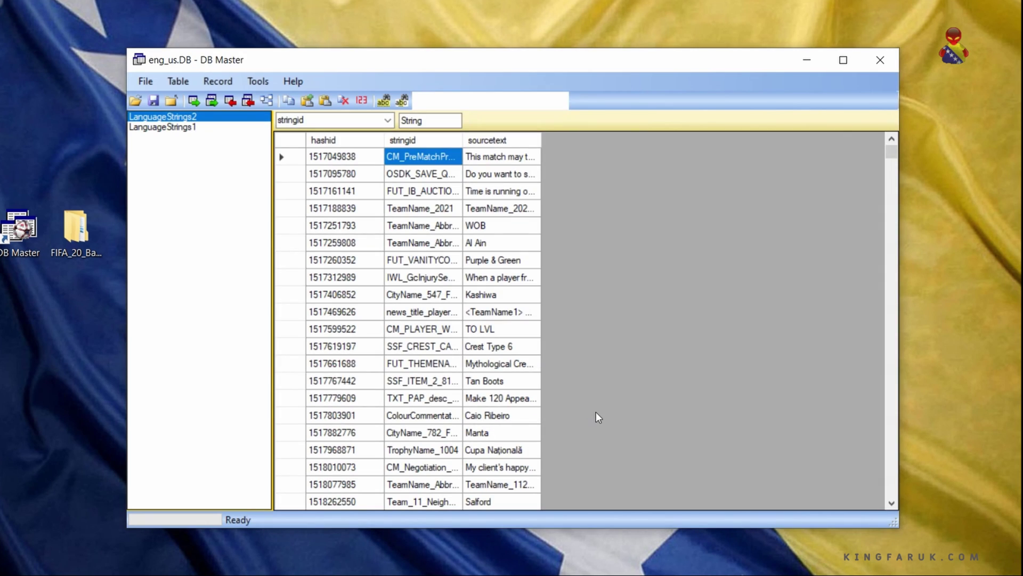
- View the LanguageStrings1 table, then return to LanguageStrings2's rows
click(165, 126)
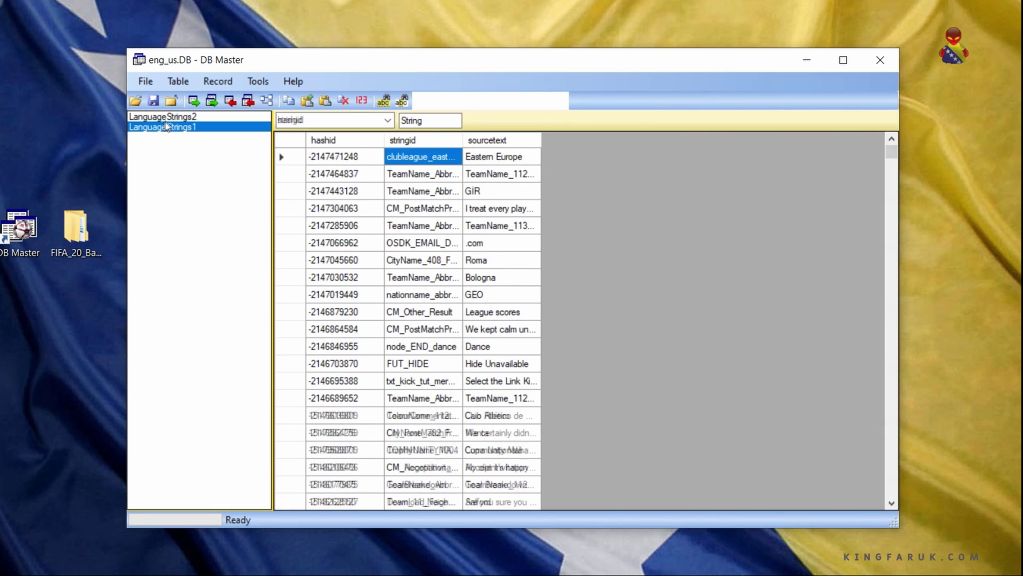
click(165, 117)
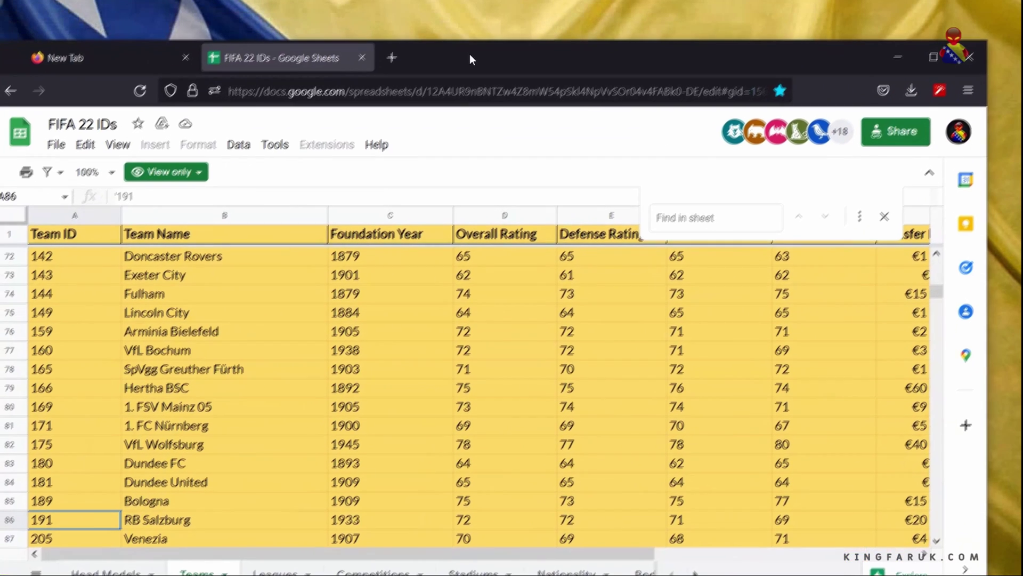
- Search the FIFA 22 IDs sheet for 'salzb' to confirm team 191 is RB Salzburg
drag(51, 129, 118, 130)
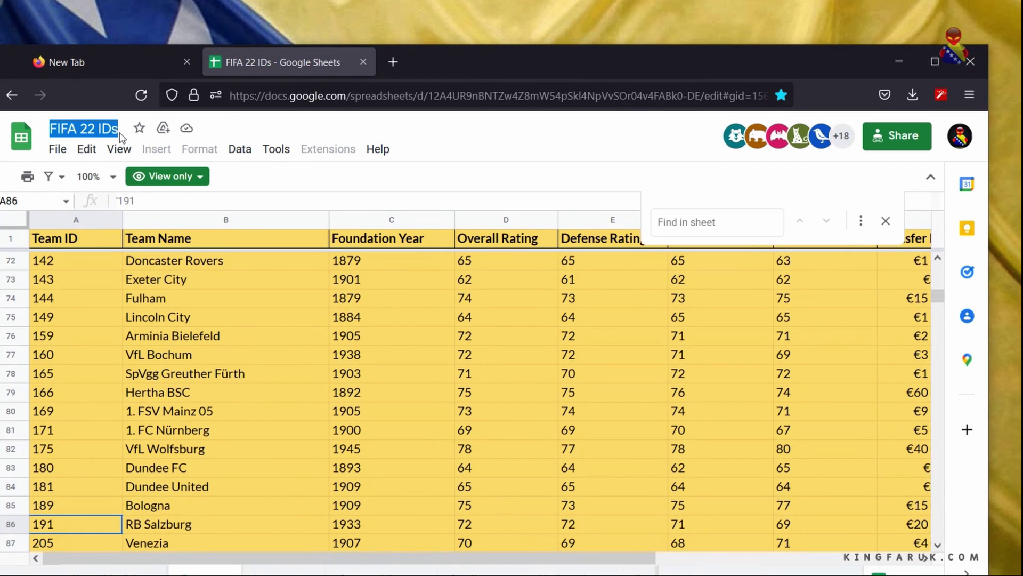
click(290, 94)
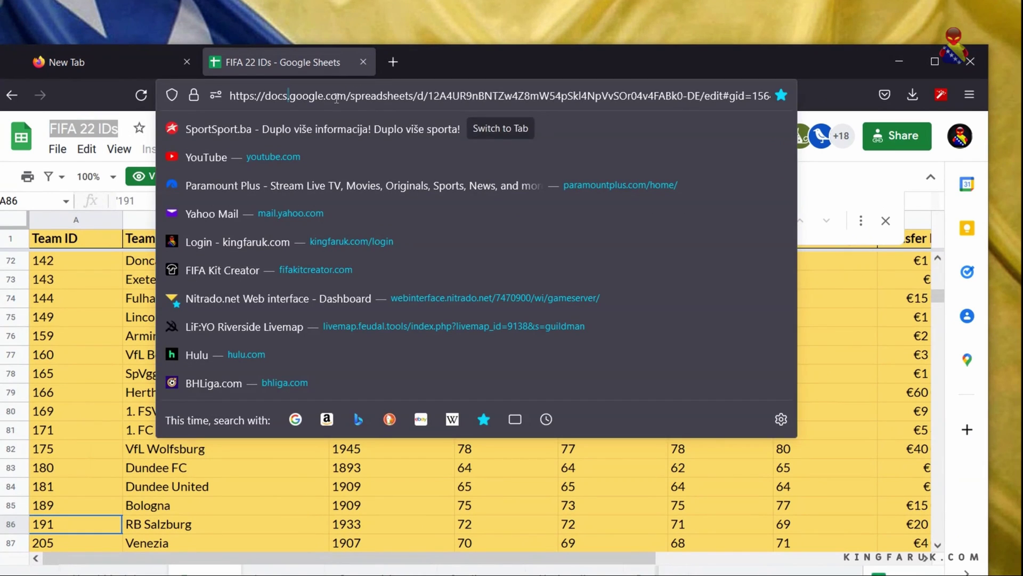
click(80, 130)
key(ctrl+a)
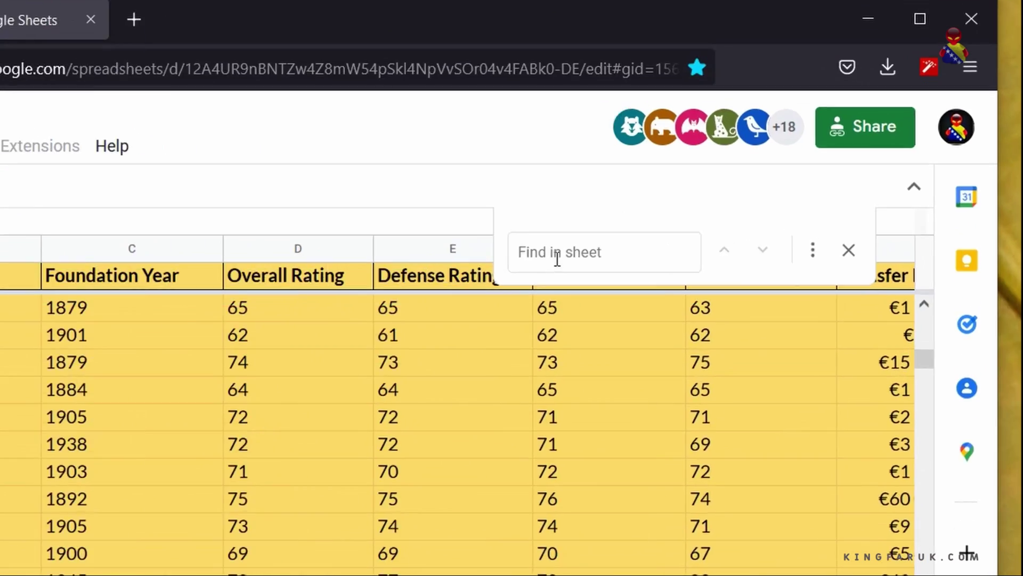
click(557, 259)
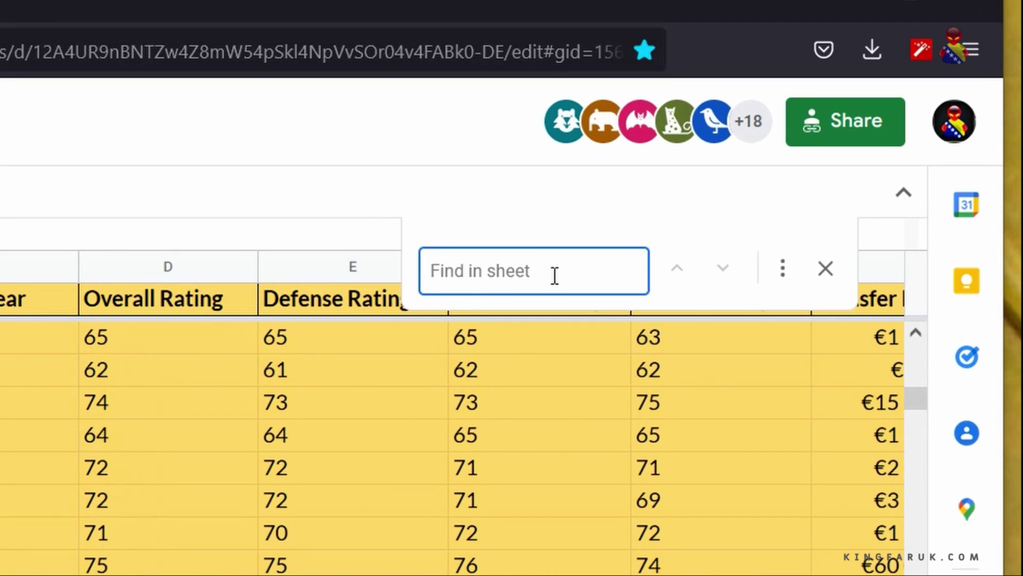
text(salz)
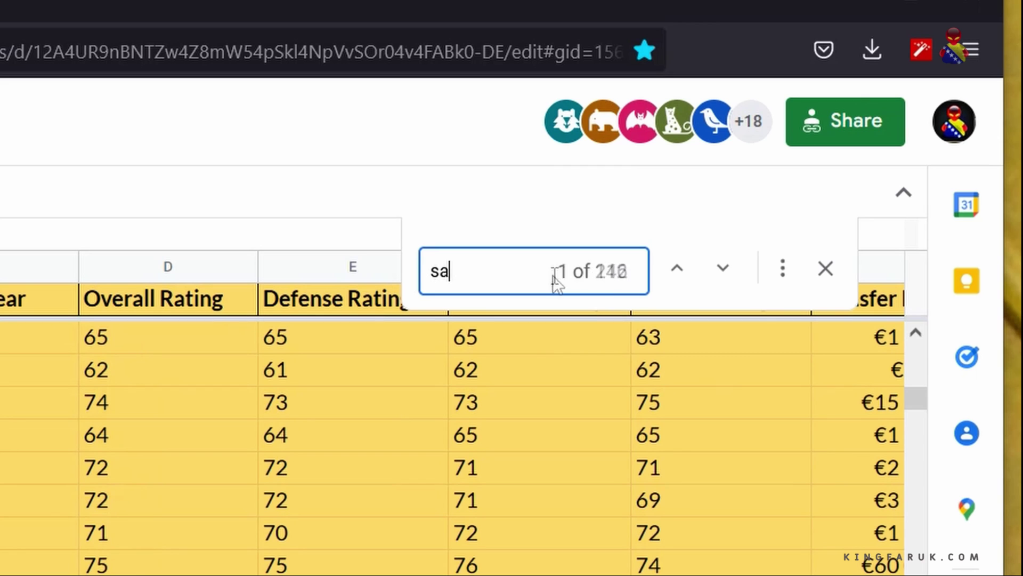
text(b)
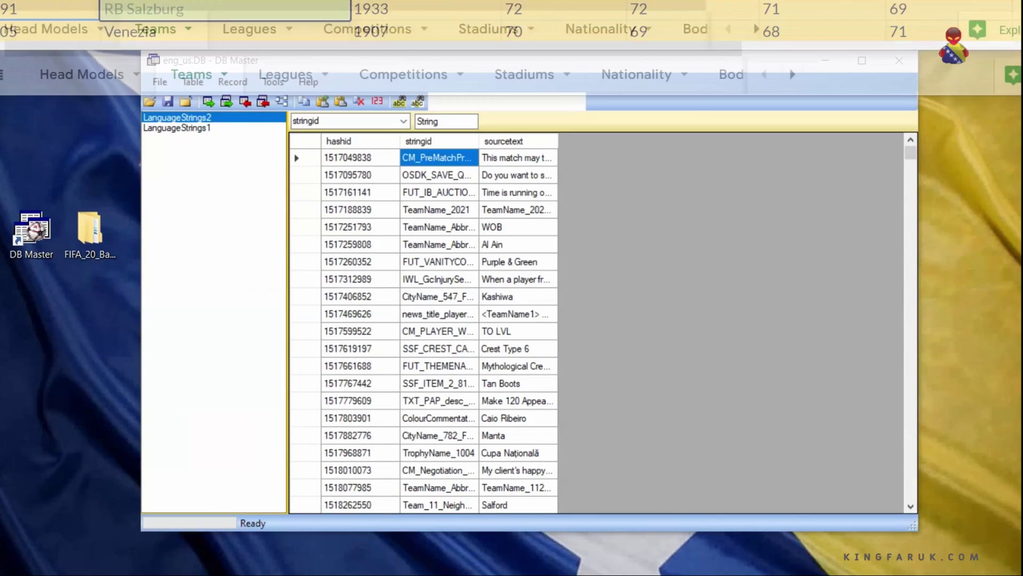
- Search stringid for 191, widening stringid and sourcetext columns, landing on TeamName_Abbr10_191
click(545, 99)
text(191)
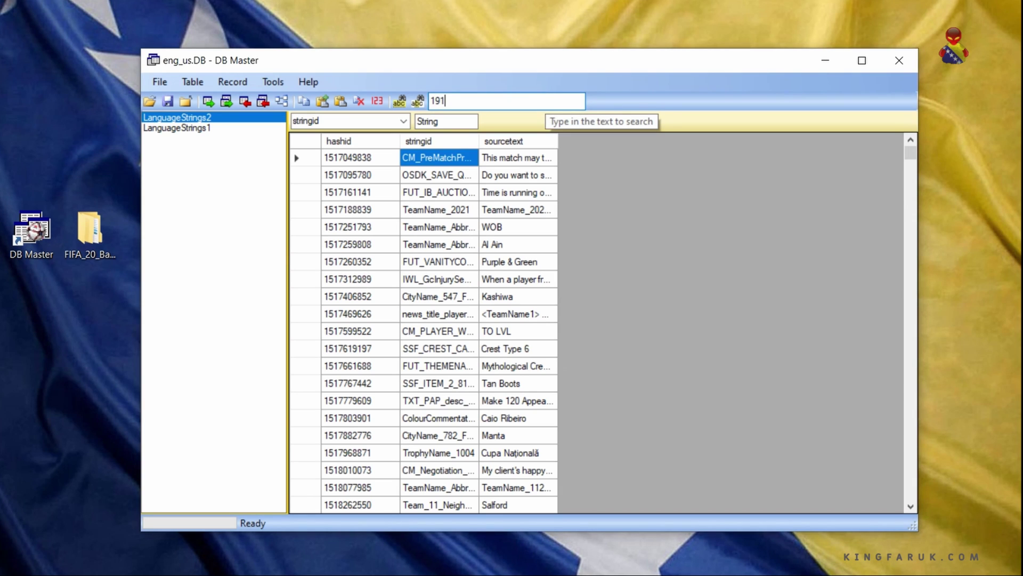
click(327, 121)
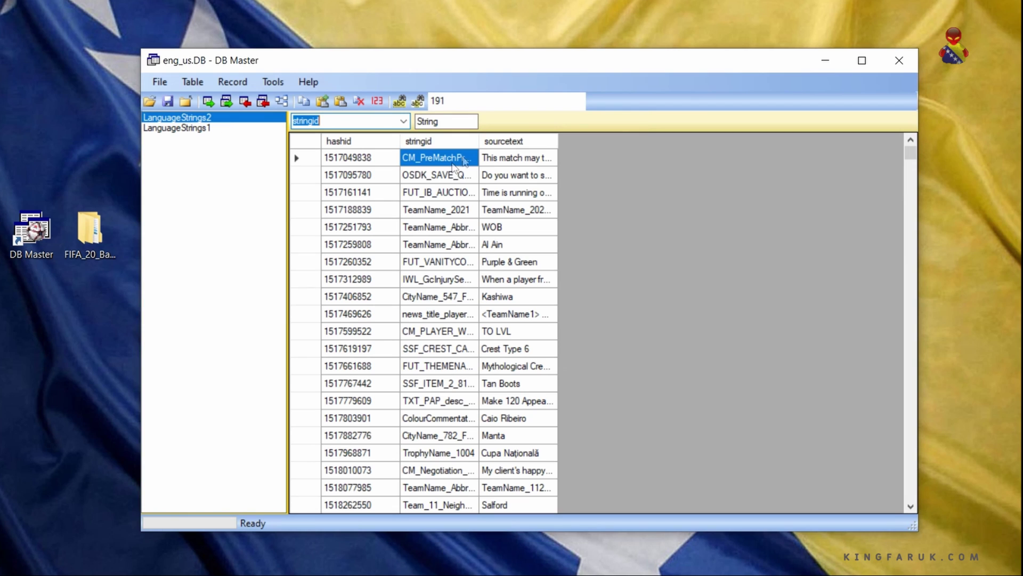
drag(479, 141, 617, 146)
drag(696, 143, 796, 144)
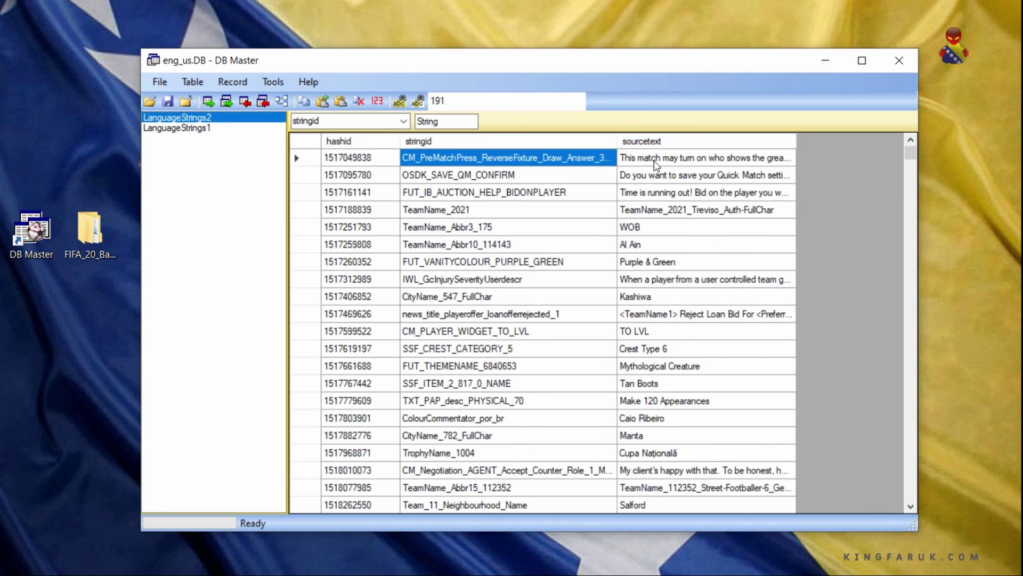
click(420, 101)
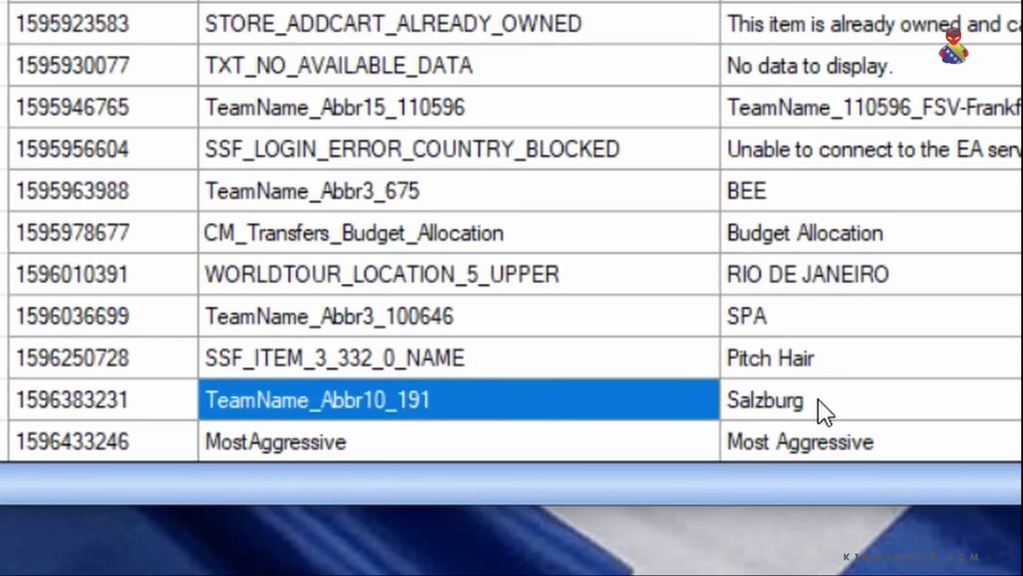
- Change TeamName_Abbr10_191's source text from Salzburg to 'Sarajevo'
click(813, 403)
click(814, 403)
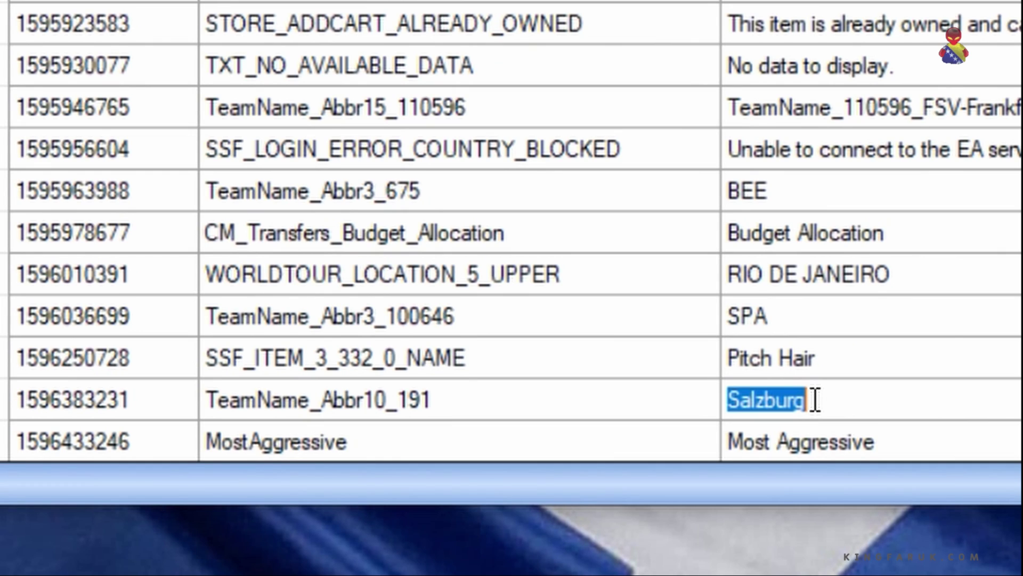
text(Sarajev)
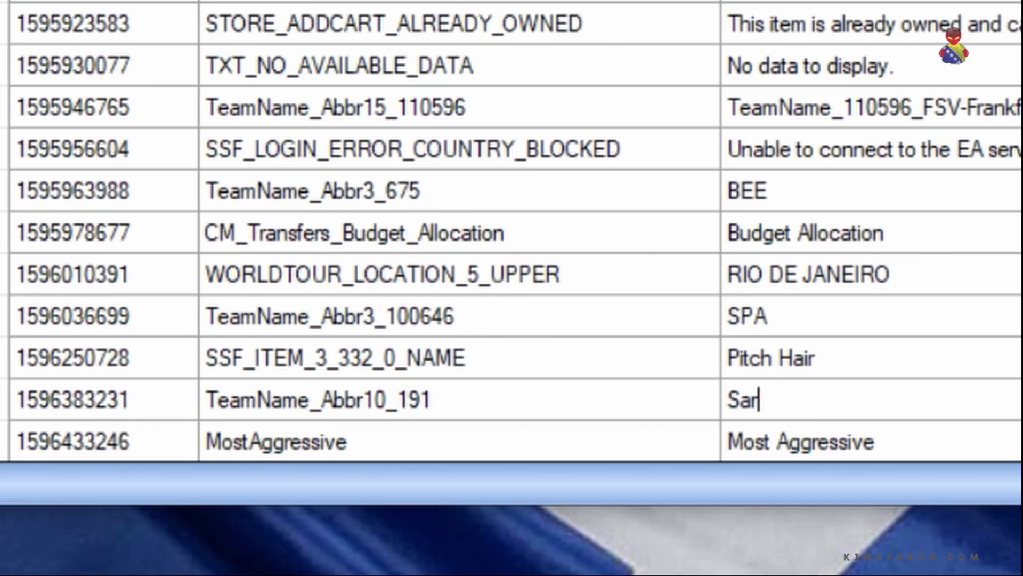
text(o)
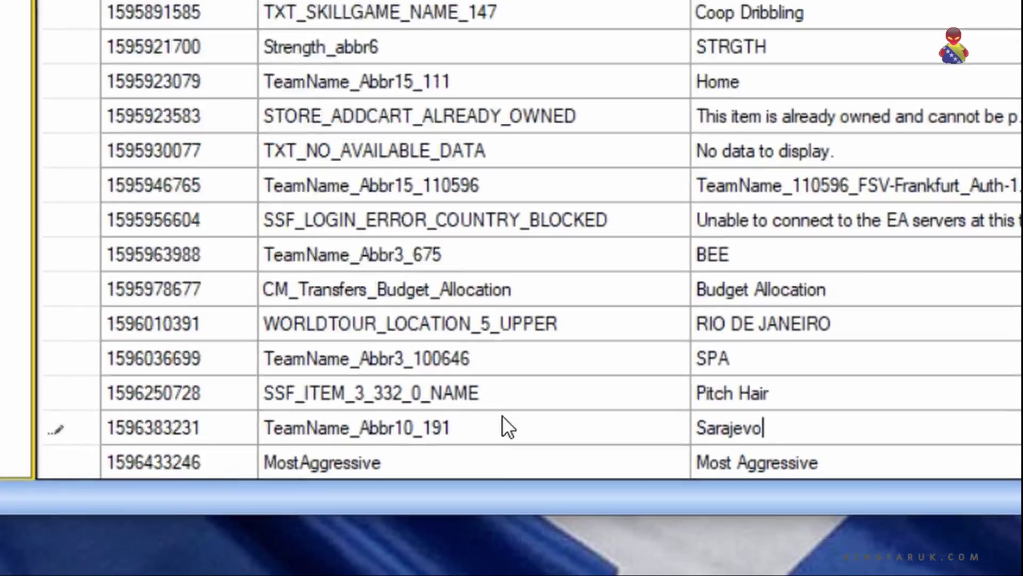
click(481, 393)
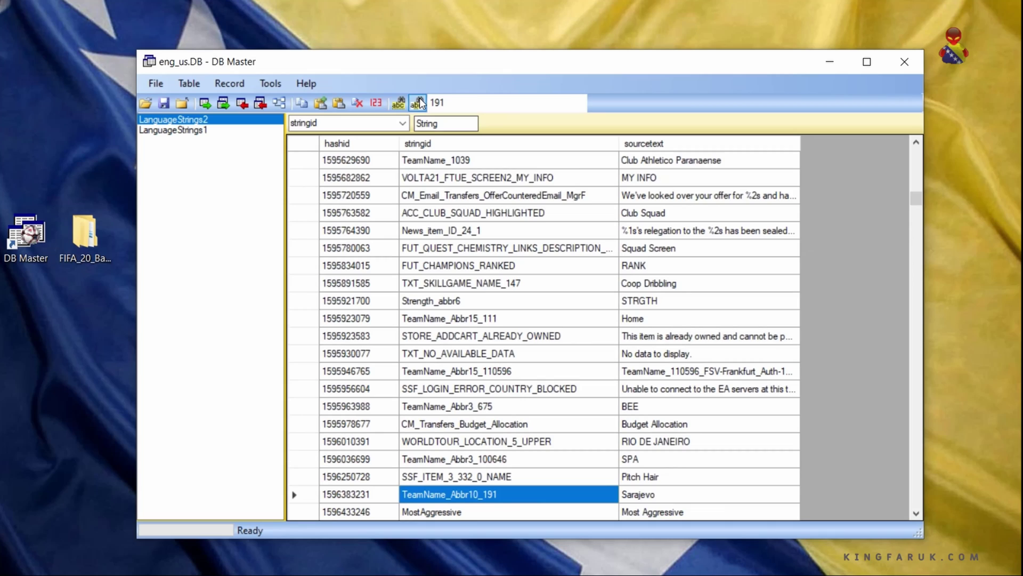
- Cycle through the remaining 191 matches in LanguageStrings2 back to TeamName_Abbr10_191
click(418, 103)
click(418, 103)
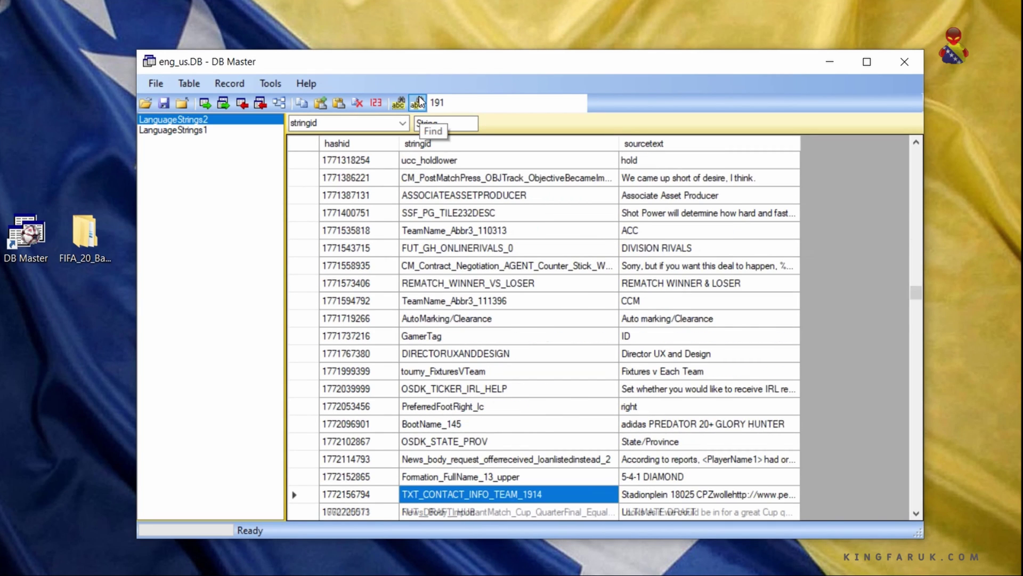
click(418, 103)
click(418, 103)
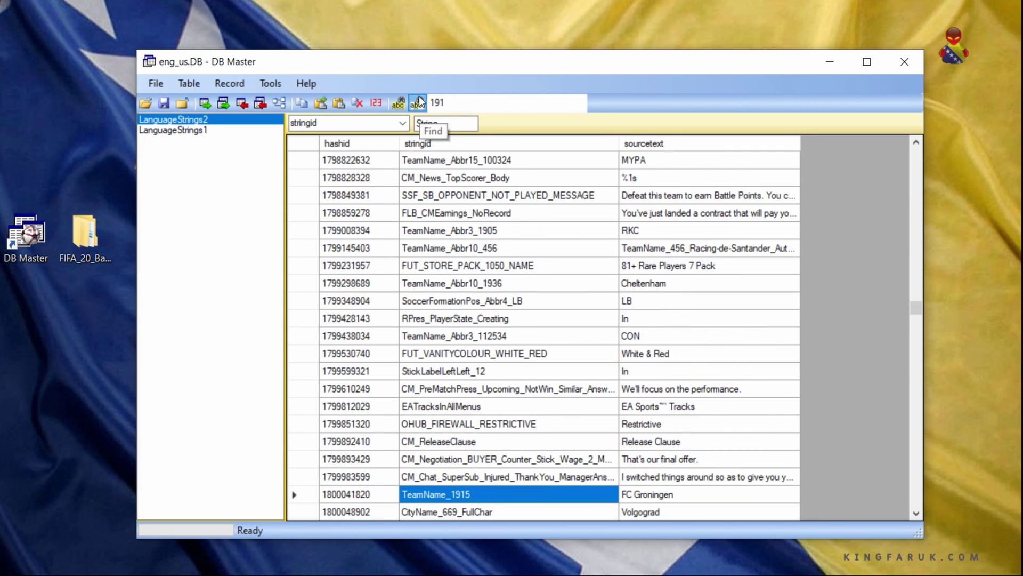
click(418, 103)
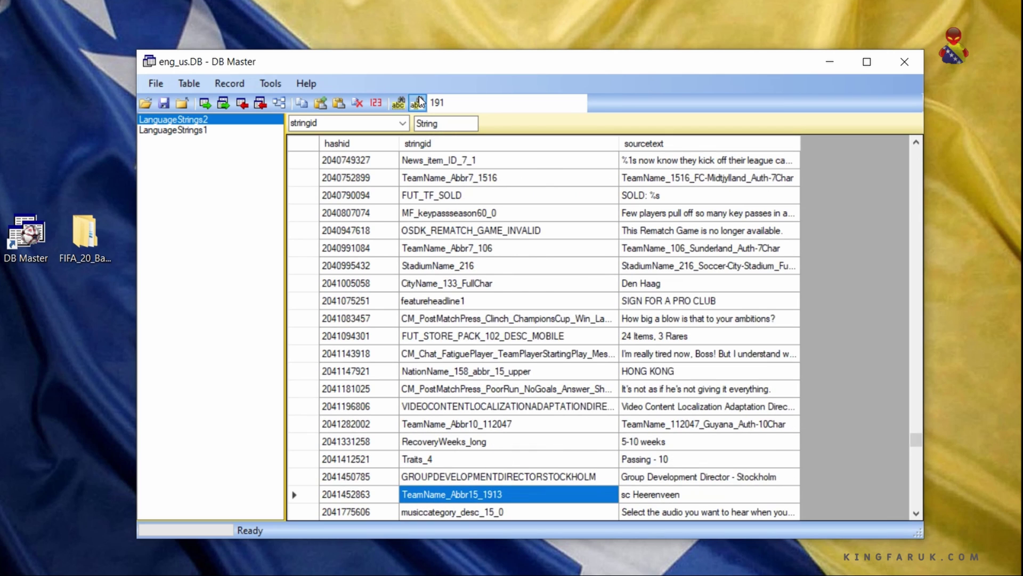
click(419, 102)
click(419, 101)
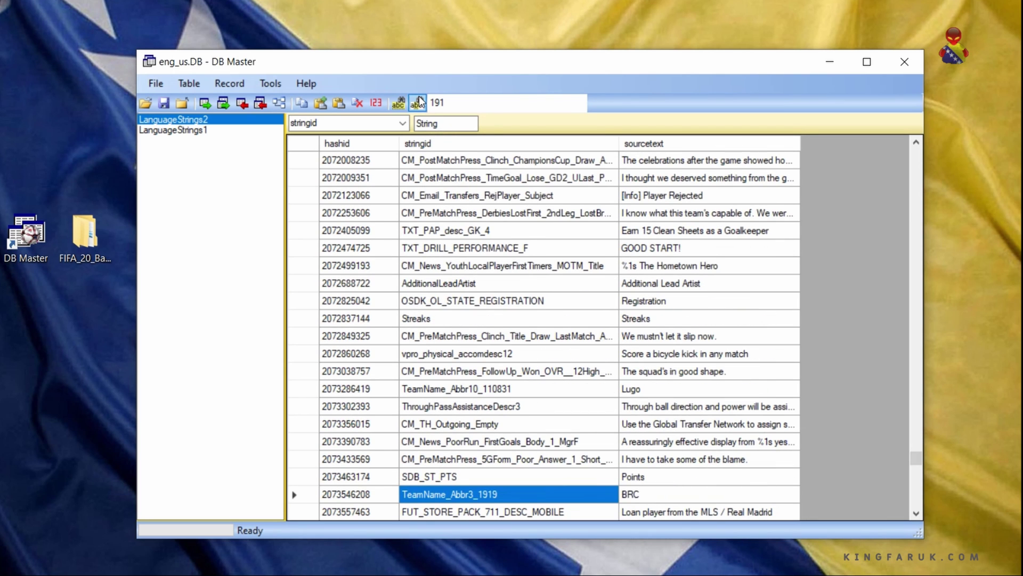
click(418, 101)
click(419, 101)
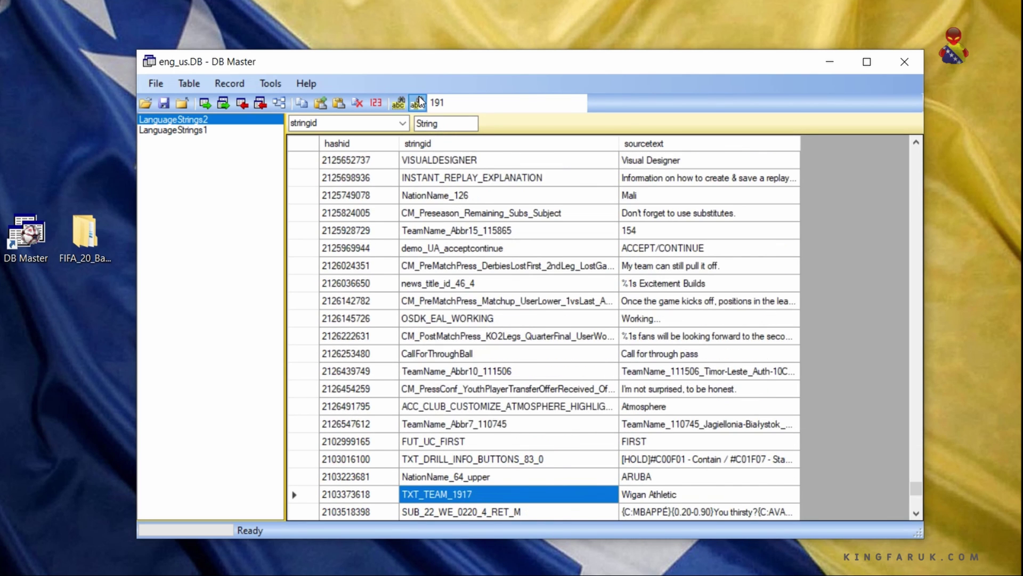
click(419, 101)
click(419, 101)
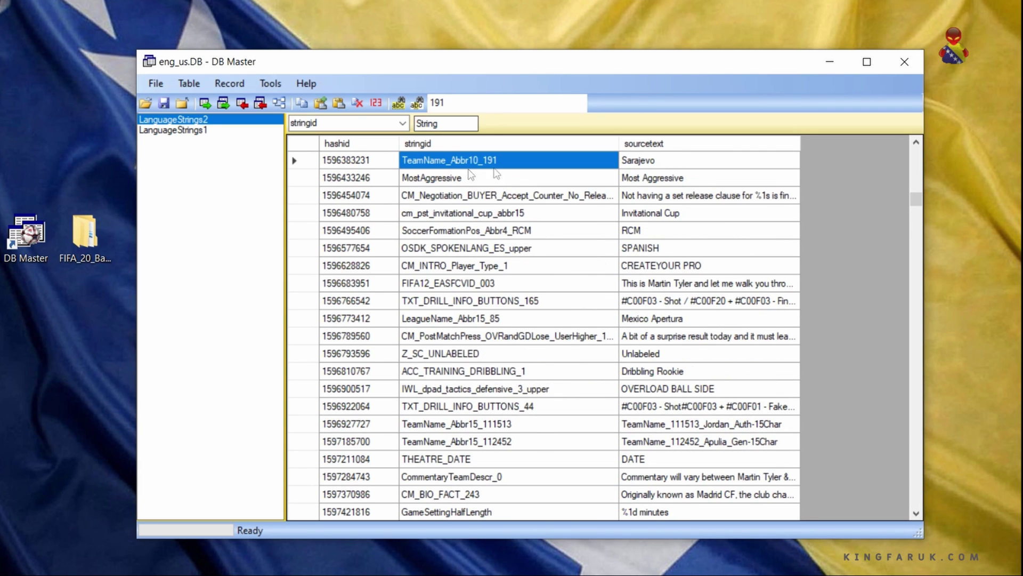
- In LanguageStrings1, search 191 matches until TeamName_Abbr15_191 and select its RB Salzburg text
click(216, 129)
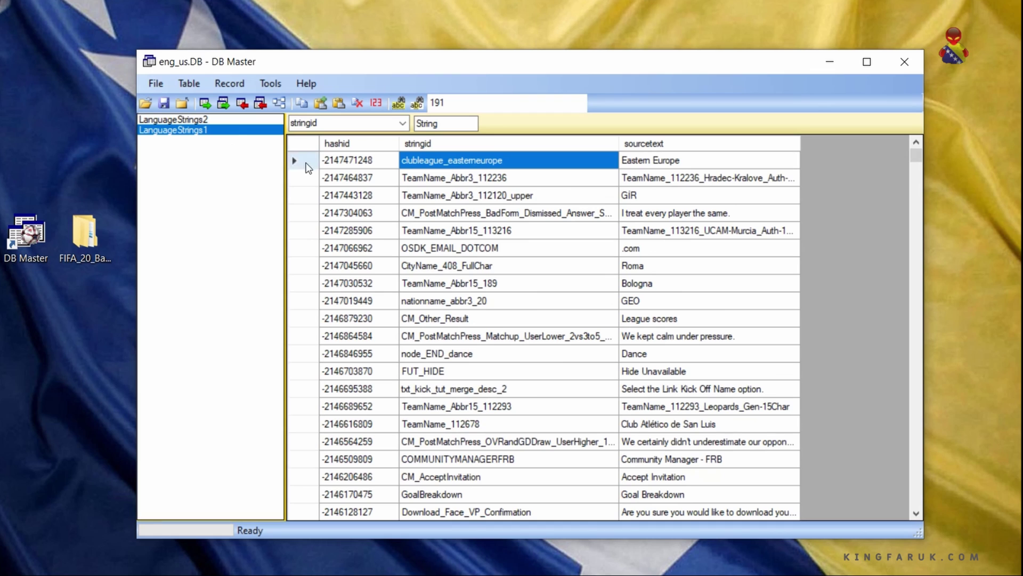
click(491, 159)
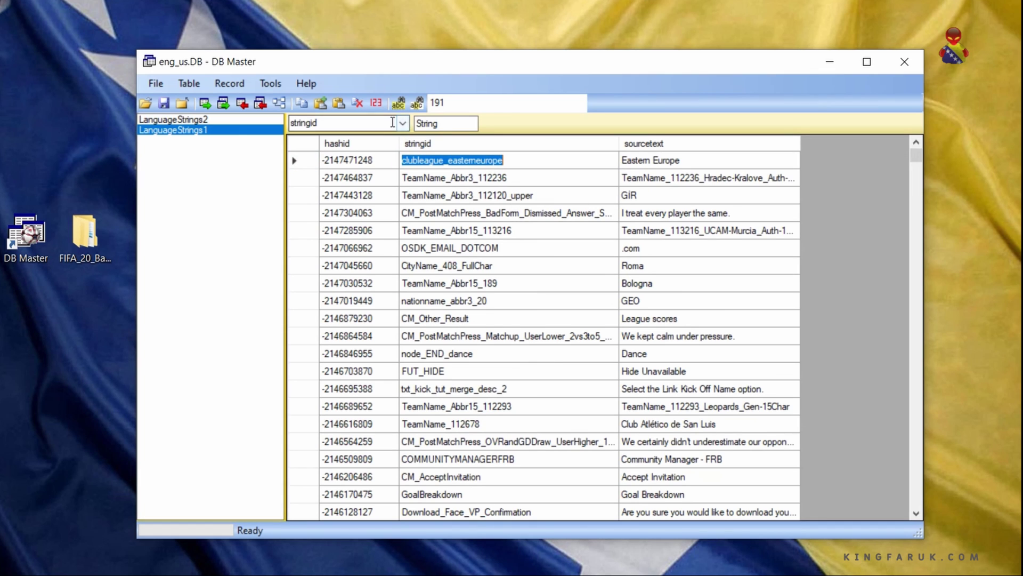
click(418, 103)
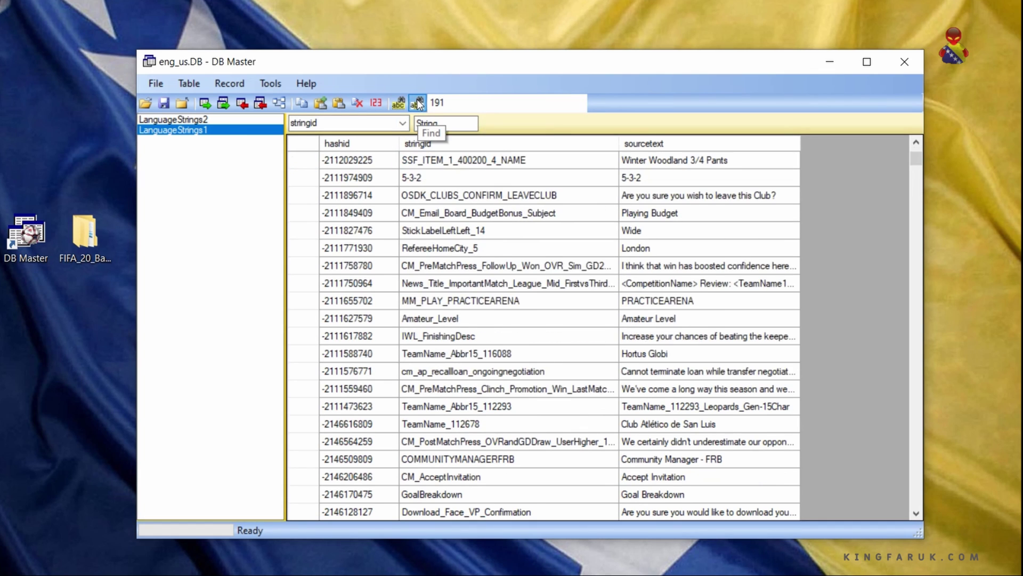
click(418, 102)
click(418, 103)
click(418, 103)
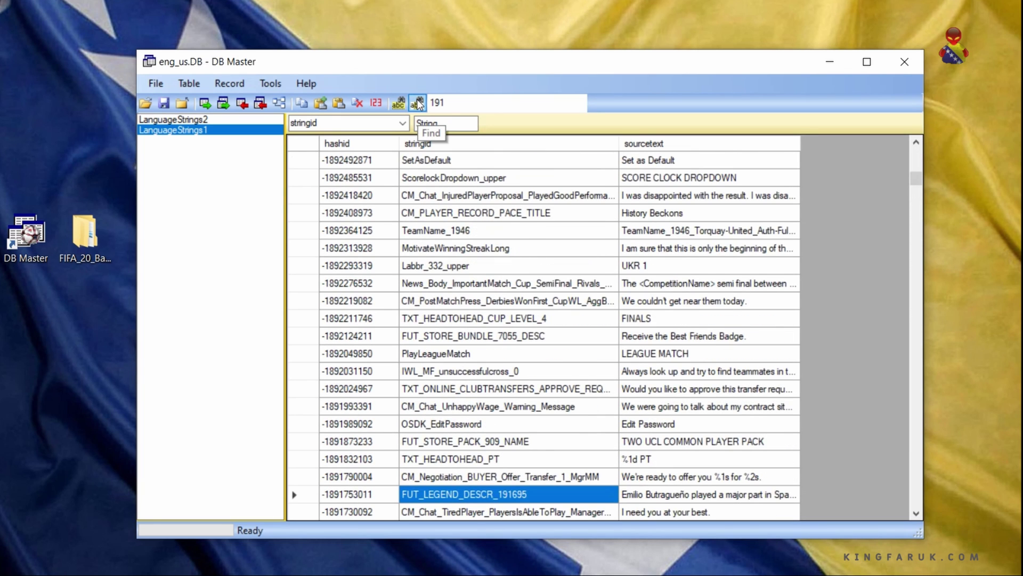
click(418, 103)
click(419, 103)
click(418, 103)
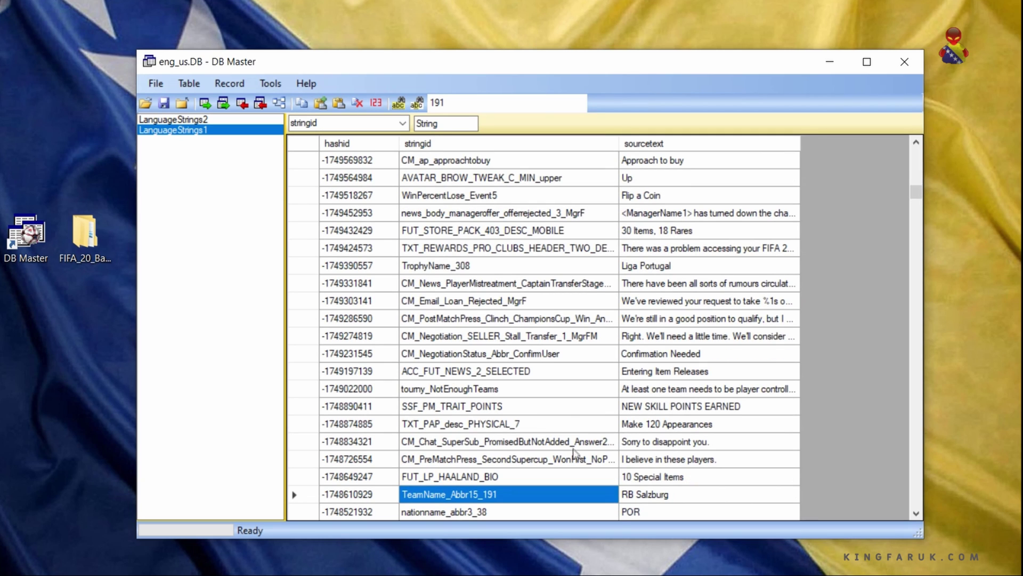
click(640, 494)
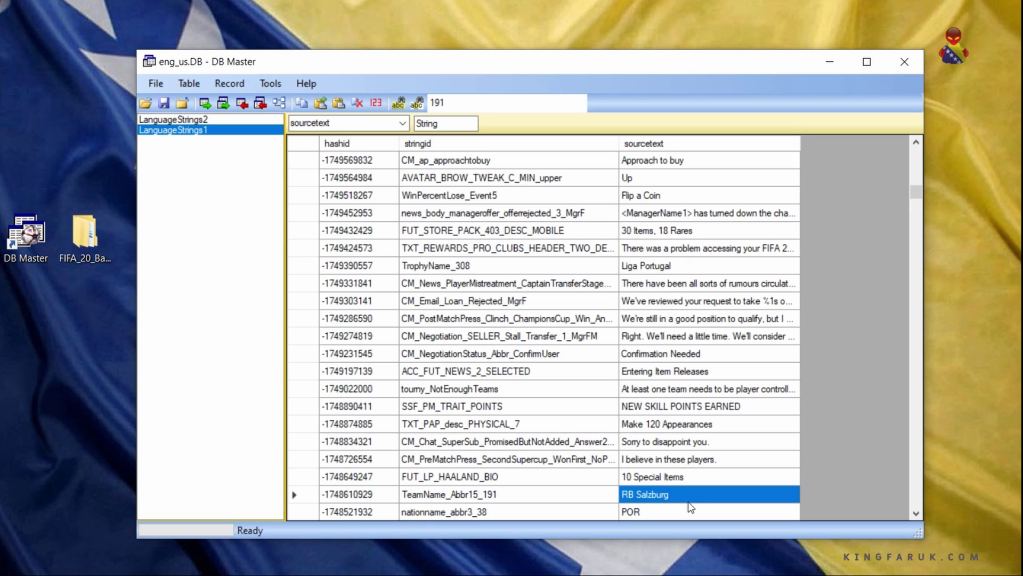
- Change TeamName_Abbr15_191's source text to 'FK Sarajevo'
text(FK)
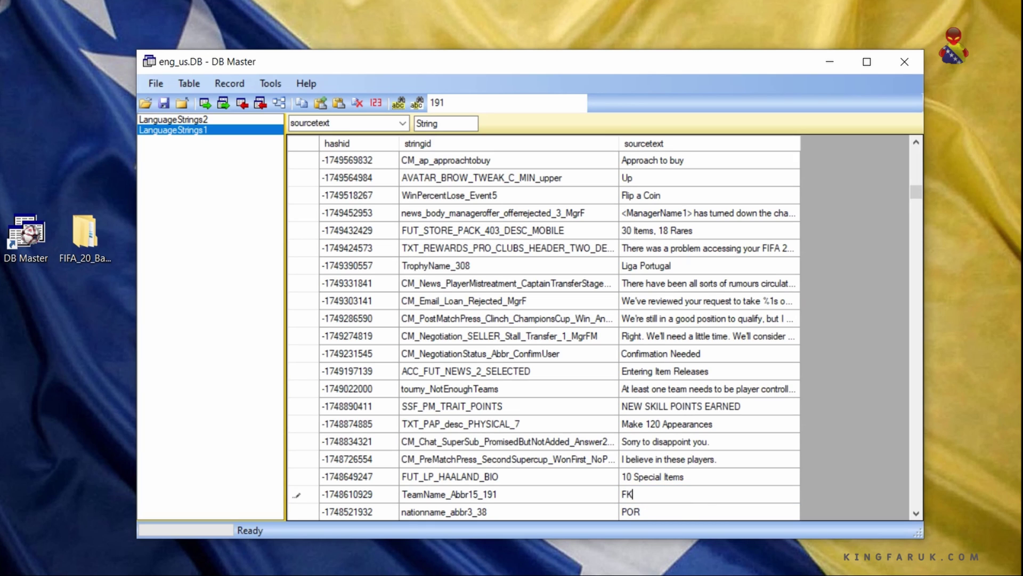
text(Sarajevo)
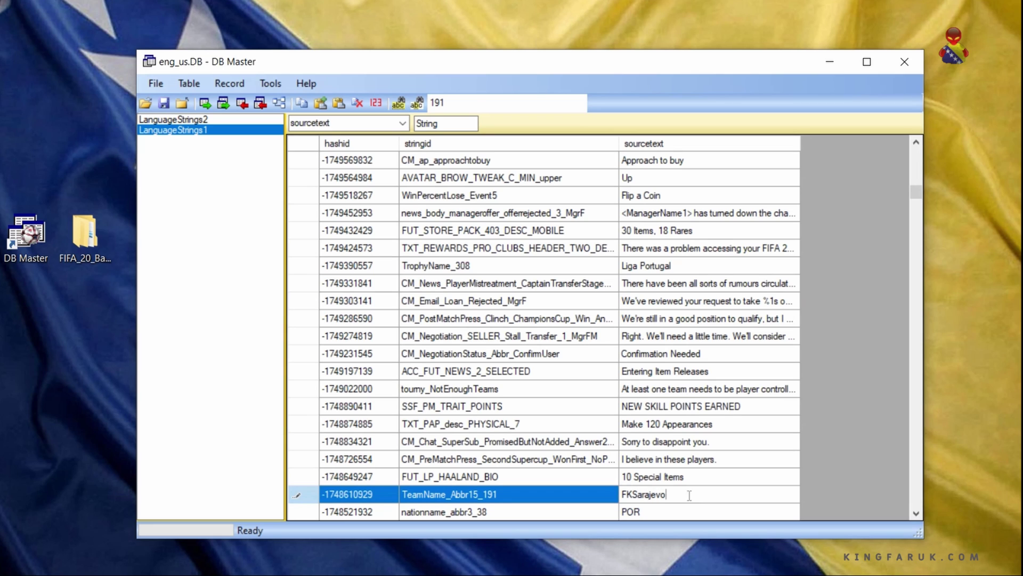
double_click(631, 493)
click(631, 493)
click(494, 499)
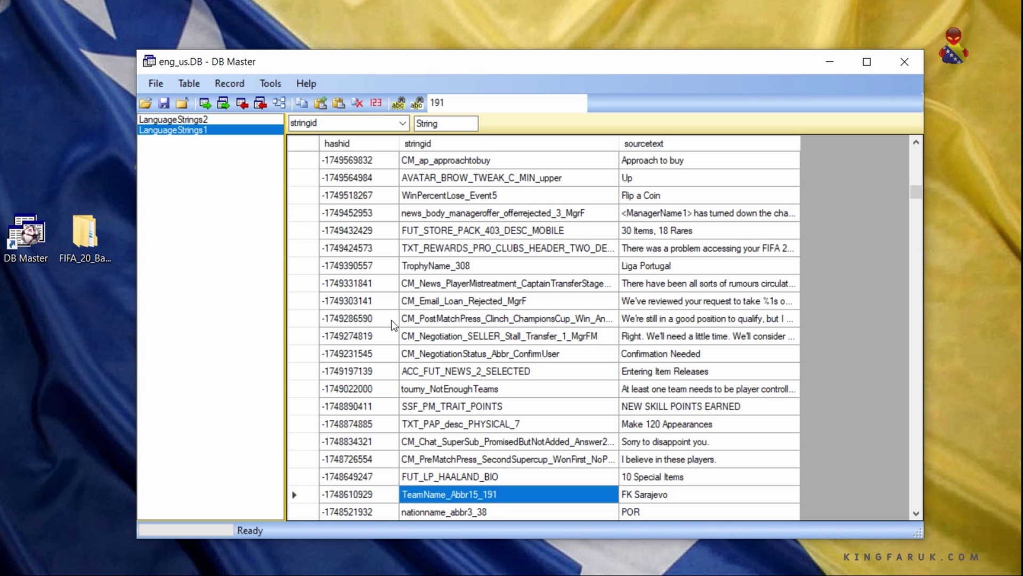
- Step through further 191 matches up to TeamName_Abbr3_191 (RBS)
click(420, 101)
click(419, 103)
click(419, 102)
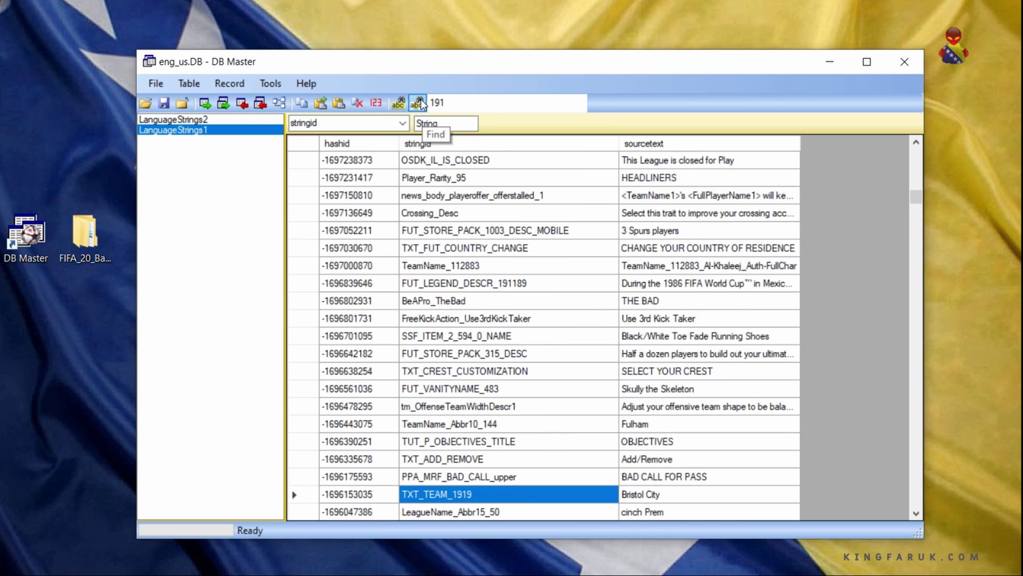
click(419, 102)
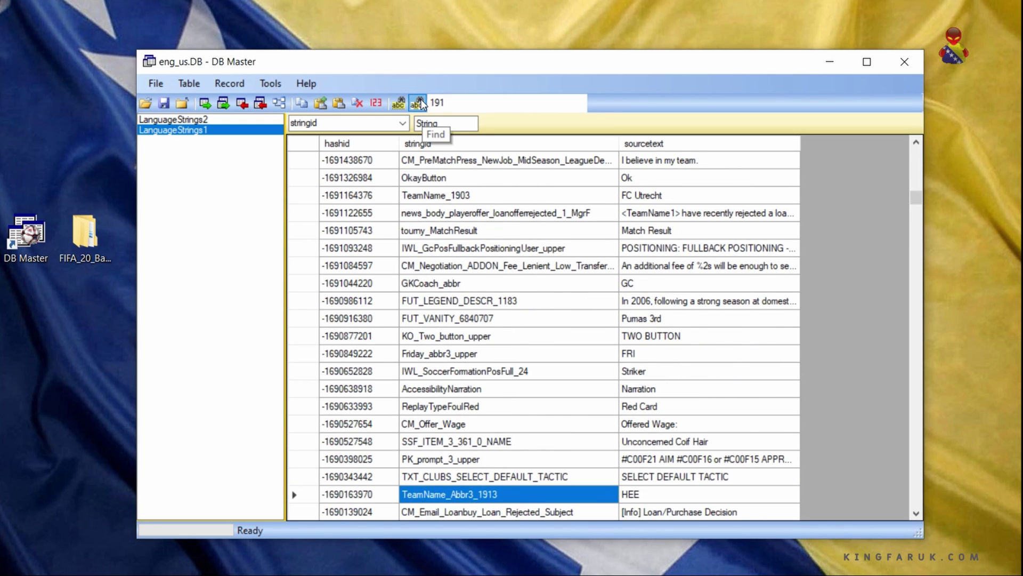
click(420, 102)
click(419, 102)
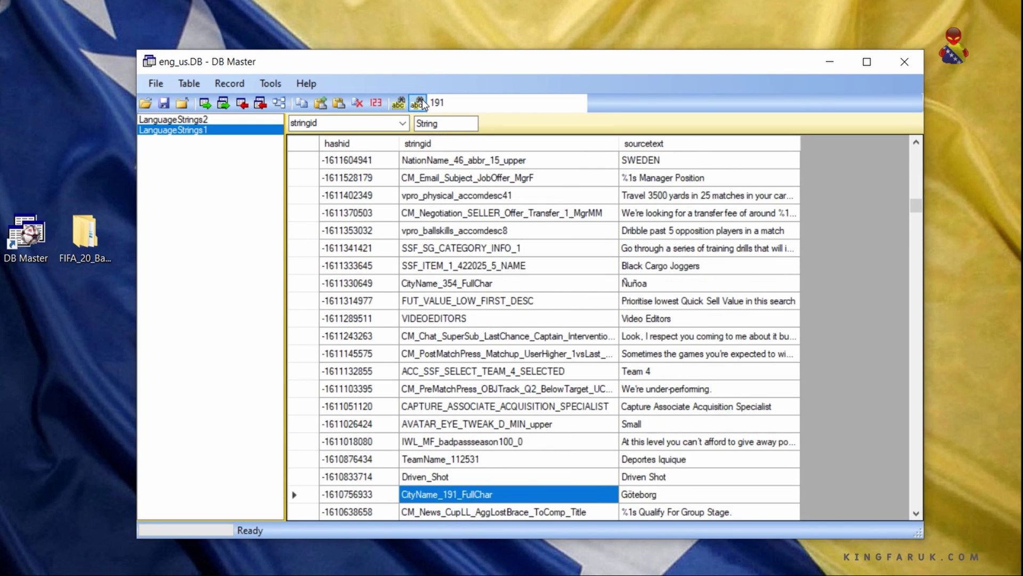
click(419, 102)
click(419, 103)
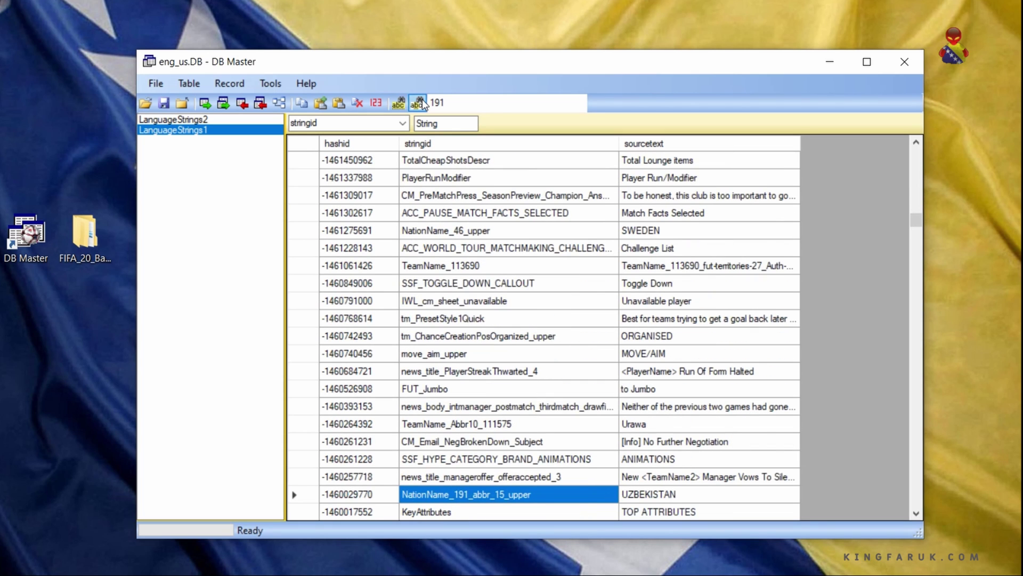
click(419, 102)
click(419, 102)
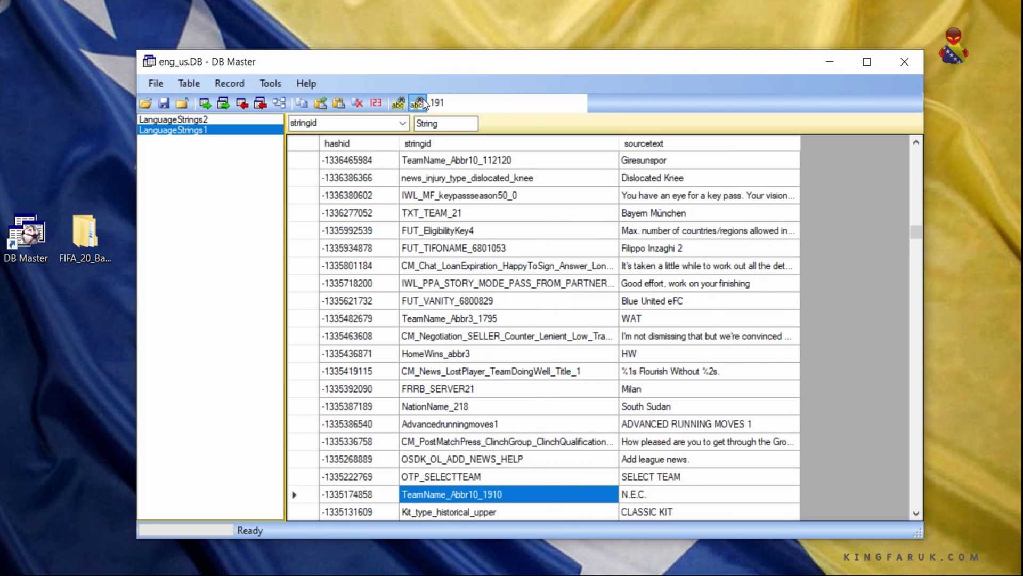
click(419, 102)
click(419, 102)
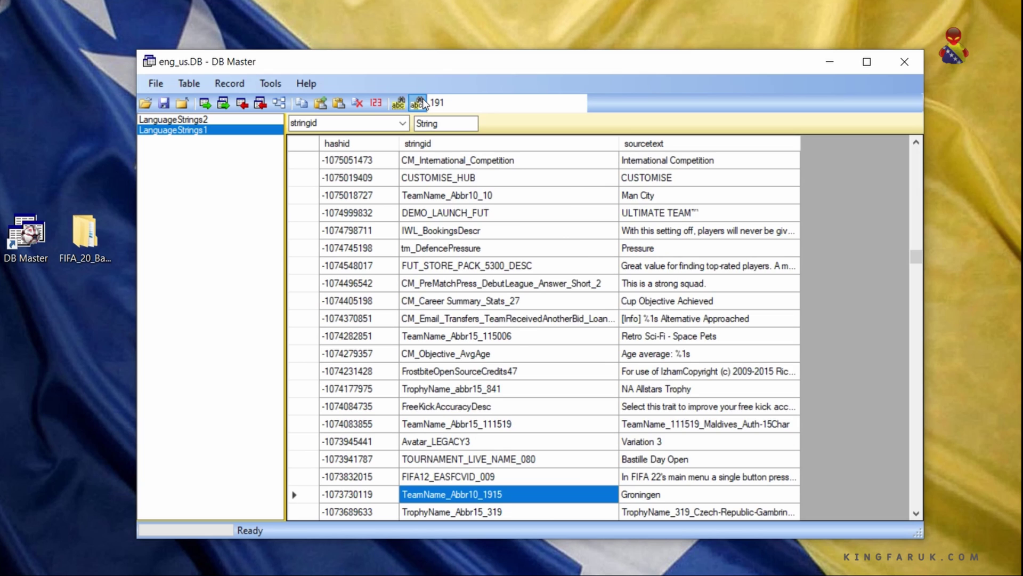